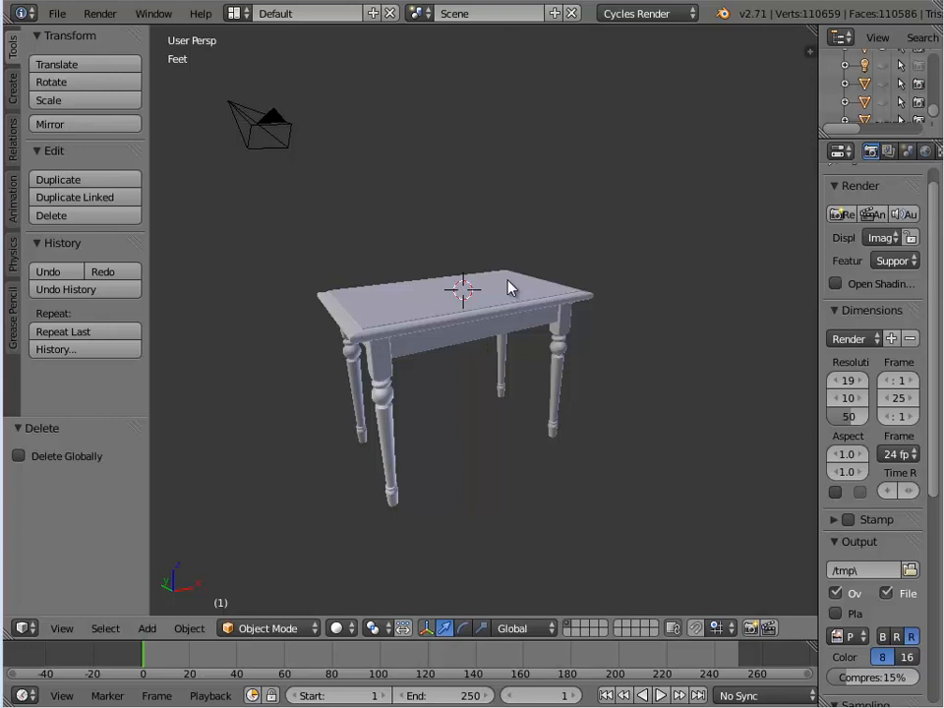
Step: Add a cube mesh at the 3D cursor and raise it about 4.448 ft along Z onto the tabletop
{"action": "scroll", "coordinate": [474, 374], "scroll_direction": "up", "scroll_amount": 3}
{"action": "scroll", "coordinate": [474, 374], "scroll_direction": "down", "scroll_amount": 2}
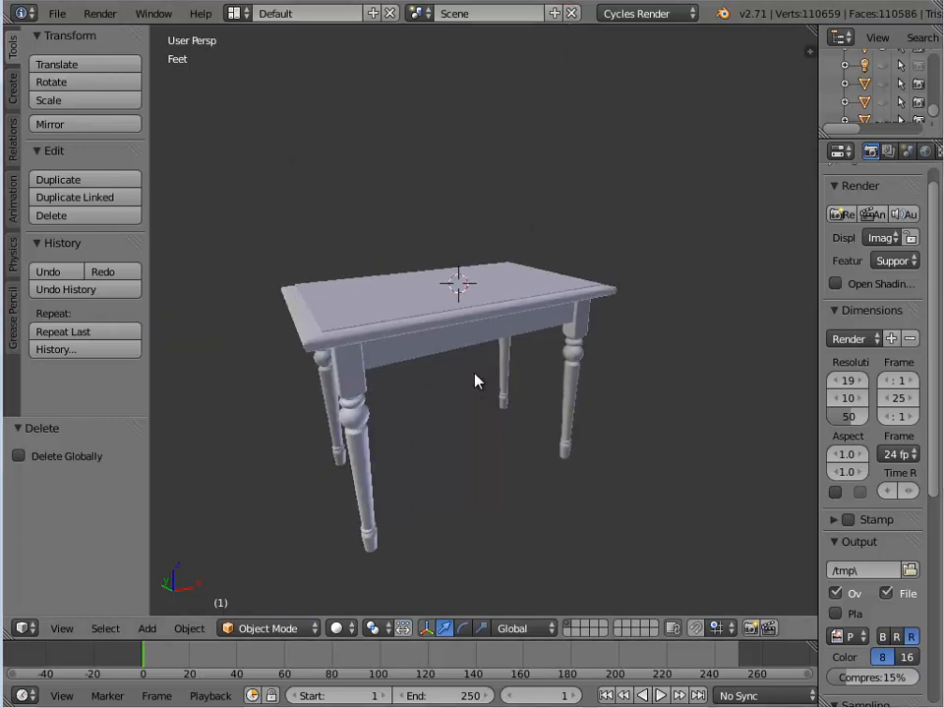
{"action": "middle_click_drag", "start_coordinate": [425, 341], "coordinate": [425, 353]}
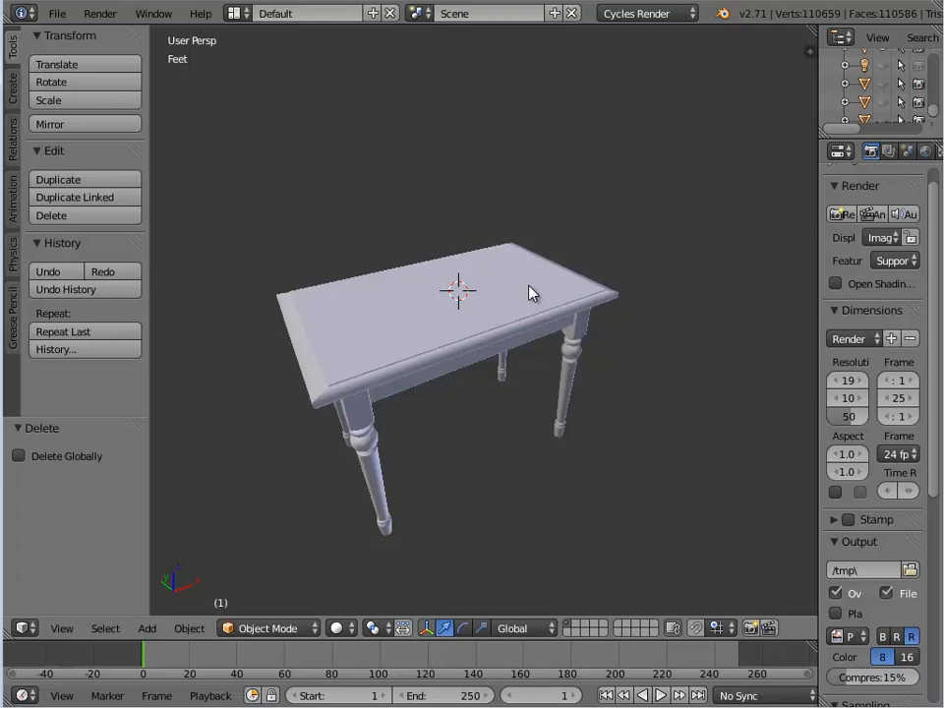
{"action": "key", "text": "shift+a"}
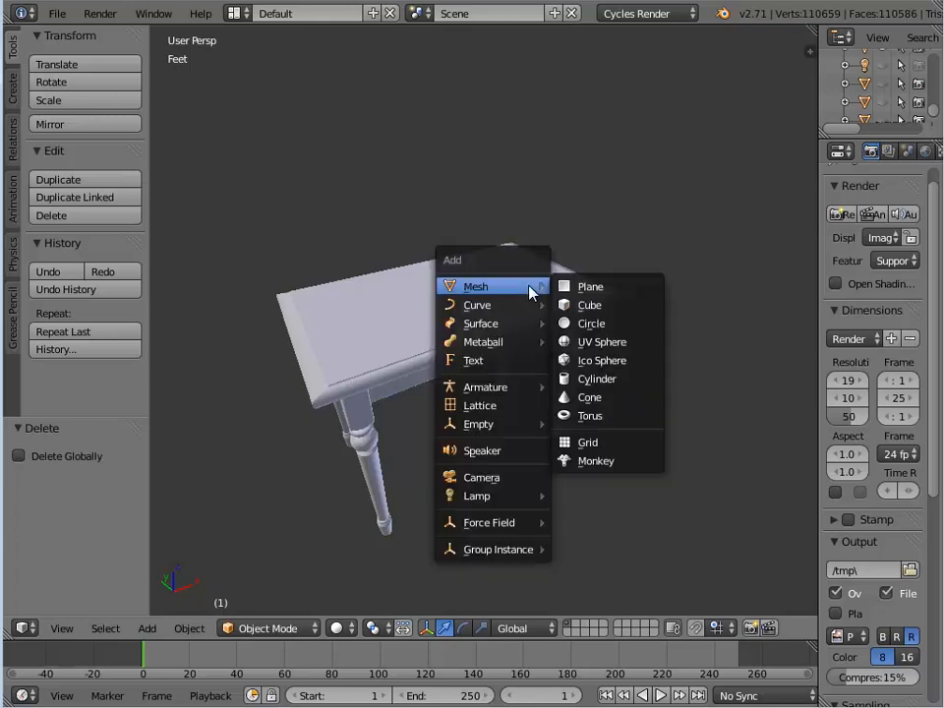
{"action": "left_click", "coordinate": [599, 307]}
{"action": "left_click_drag", "start_coordinate": [455, 227], "coordinate": [455, 222]}
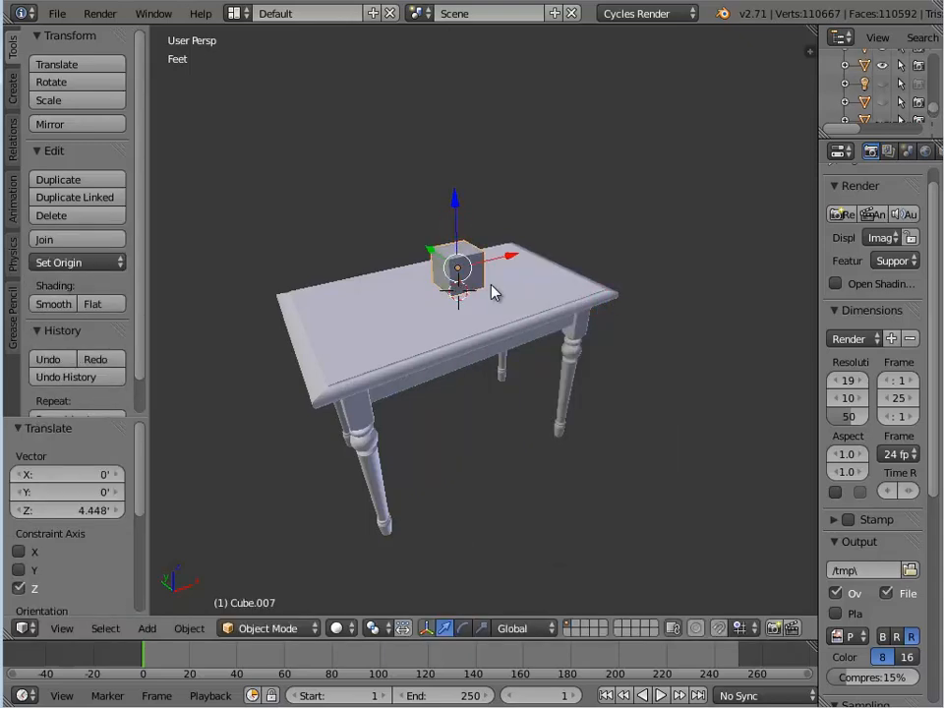
Step: Switch the scene units to None and back to Imperial, with the cube's transform properties shown
{"action": "scroll", "coordinate": [455, 288], "scroll_direction": "up", "scroll_amount": 3}
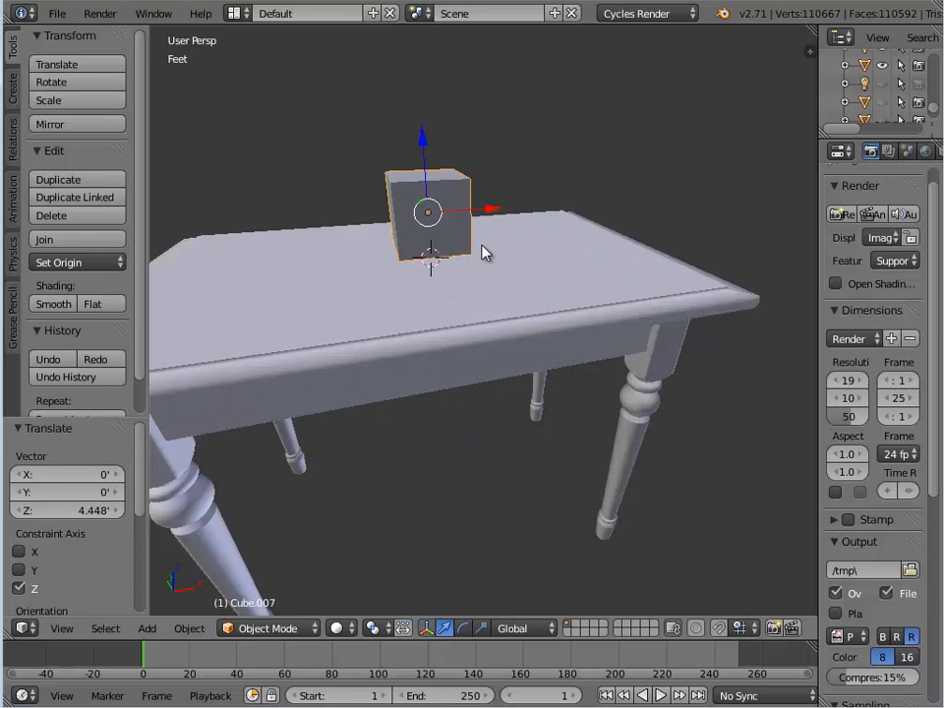
{"action": "scroll", "coordinate": [537, 337], "scroll_direction": "up", "scroll_amount": 5}
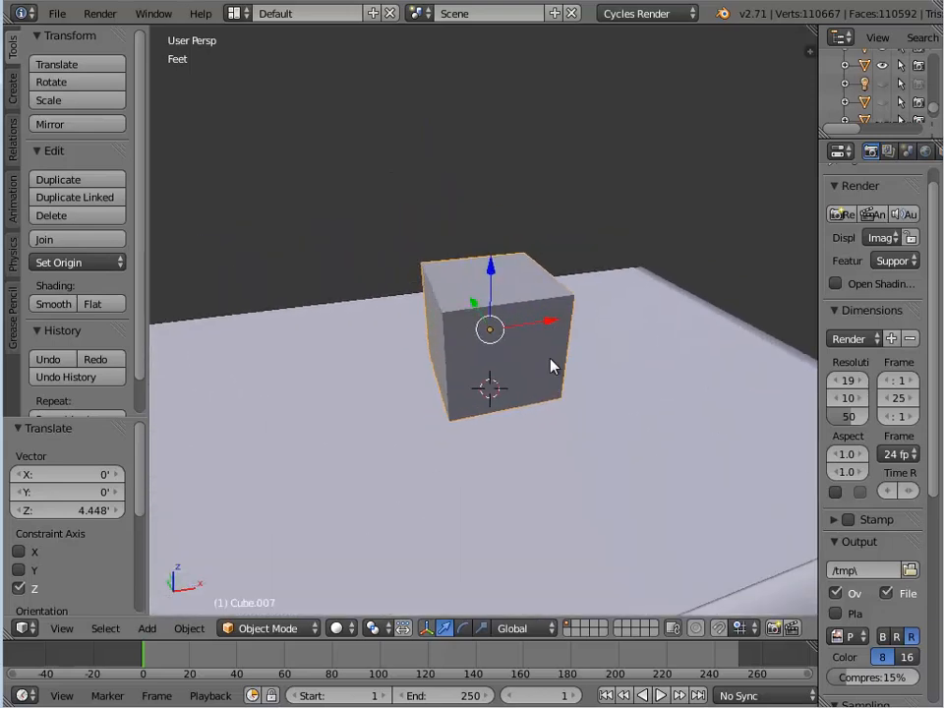
{"action": "middle_click_drag", "start_coordinate": [551, 366], "coordinate": [538, 350], "text": "shift"}
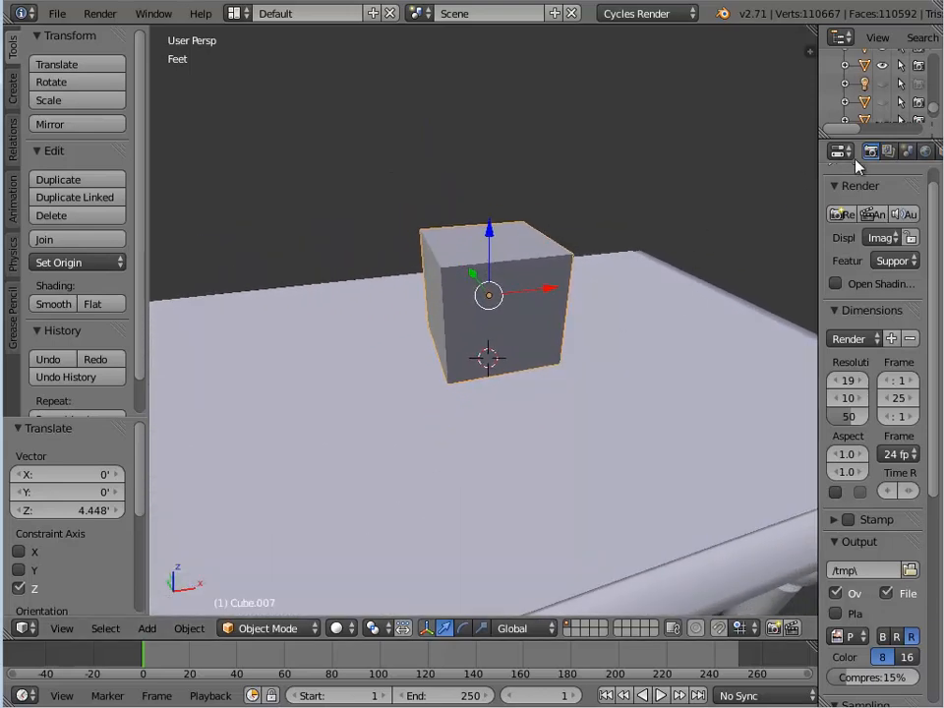
{"action": "left_click_drag", "start_coordinate": [824, 184], "coordinate": [728, 179]}
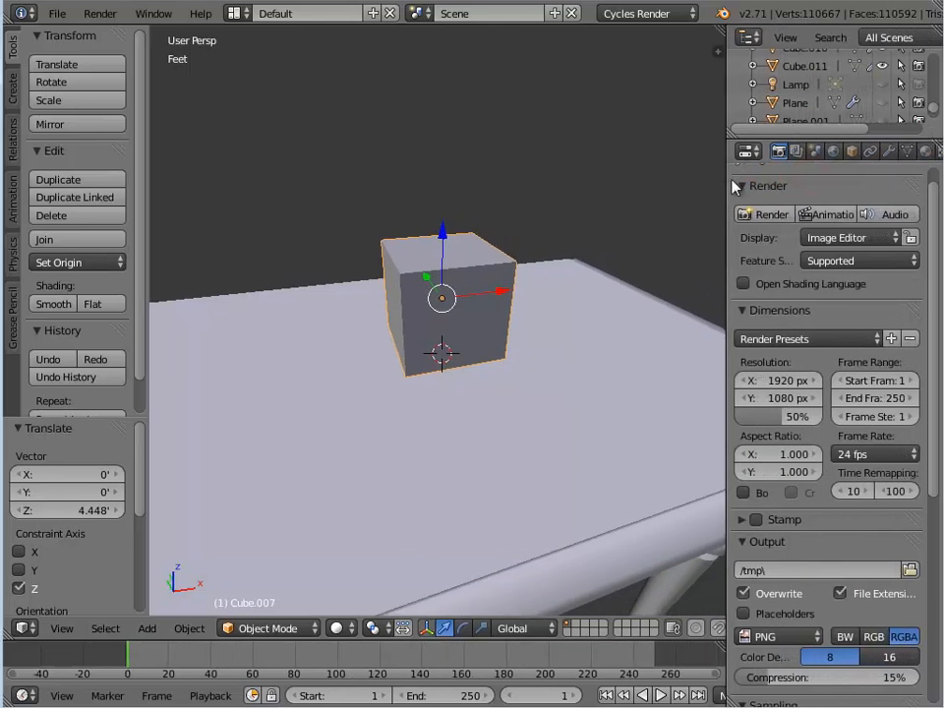
{"action": "left_click", "coordinate": [815, 154]}
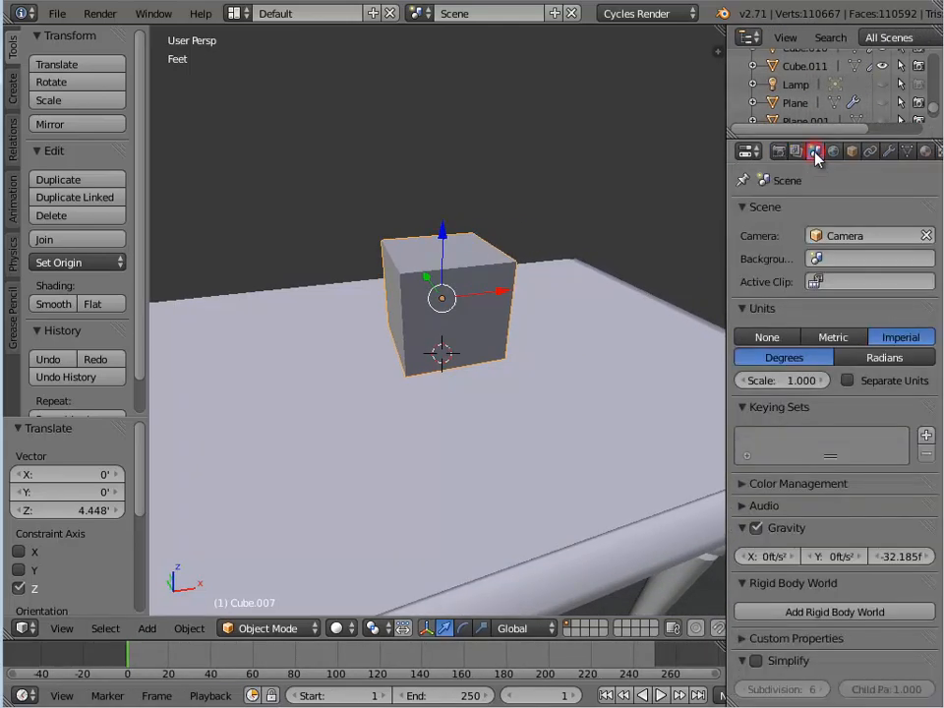
{"action": "left_click", "coordinate": [766, 338]}
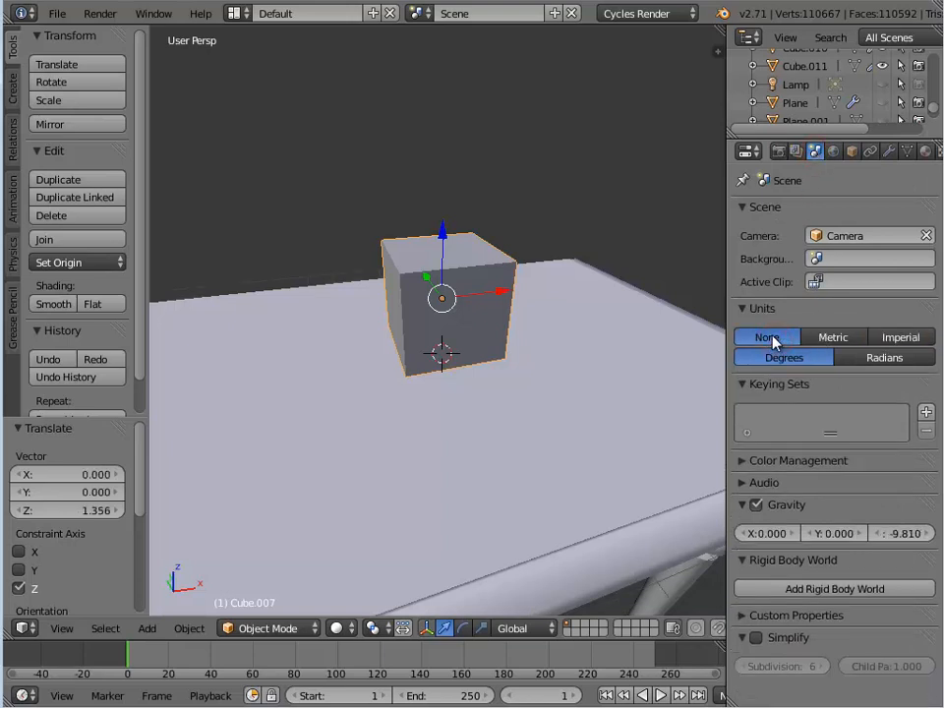
{"action": "left_click", "coordinate": [718, 51]}
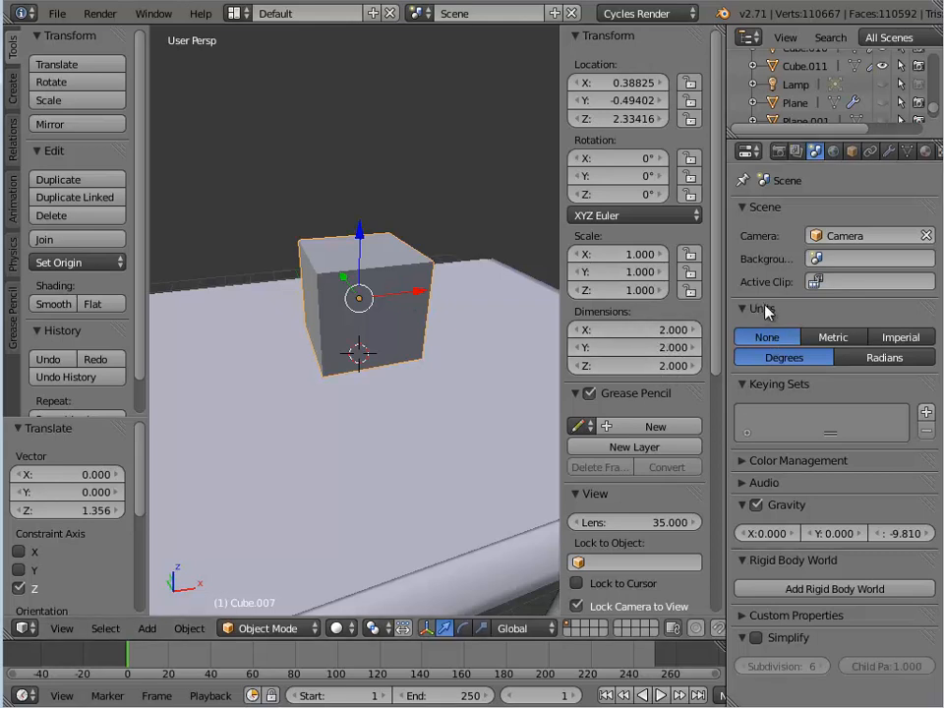
{"action": "left_click", "coordinate": [904, 339]}
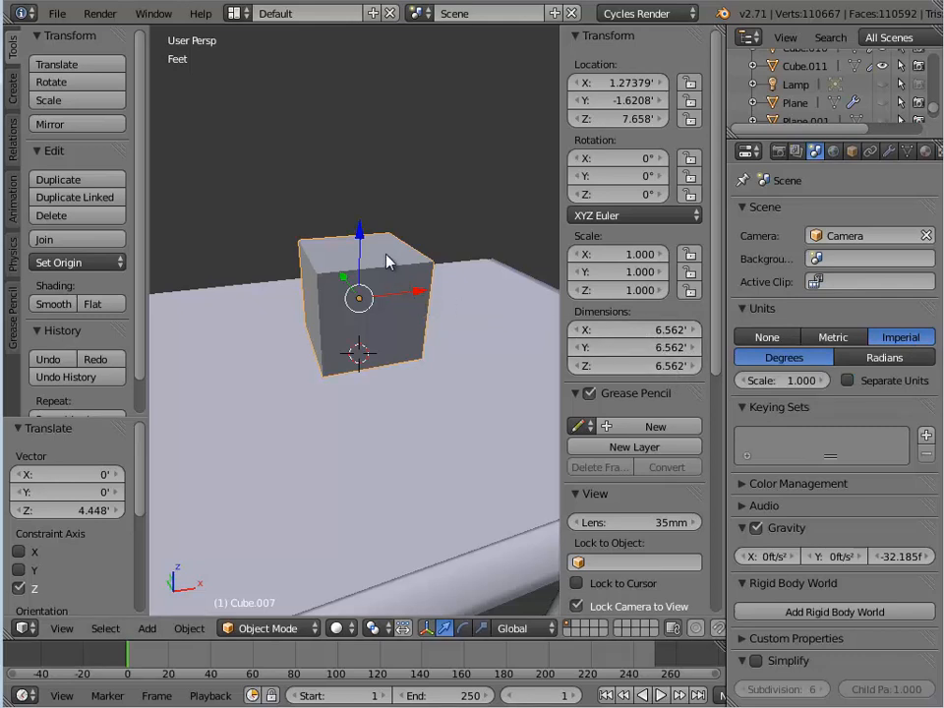
Step: Set the cube's dimensions to 2.5" in X, 7.75" in Y and 11.75" in Z
{"action": "left_click", "coordinate": [646, 328]}
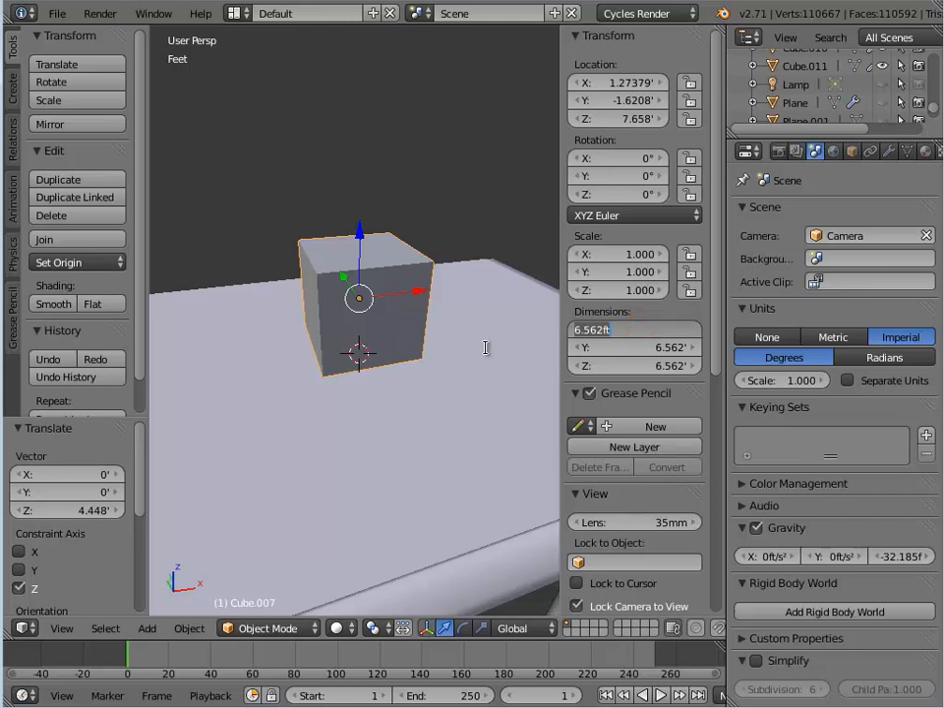
{"action": "type", "text": "2.5\""}
{"action": "key", "text": "Return"}
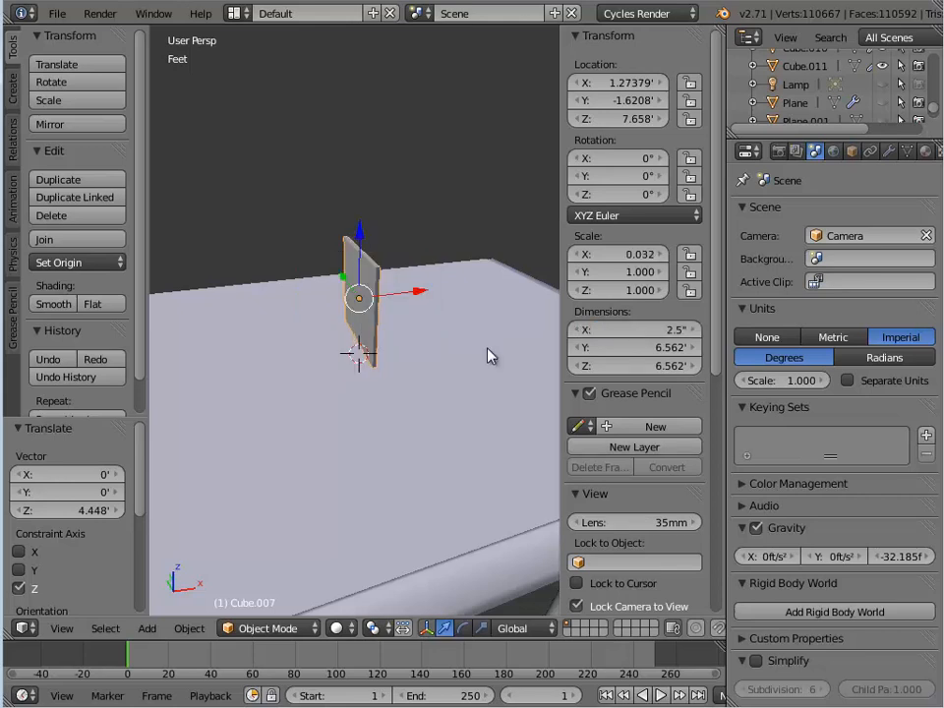
{"action": "left_click", "coordinate": [637, 347]}
{"action": "type", "text": "7"}
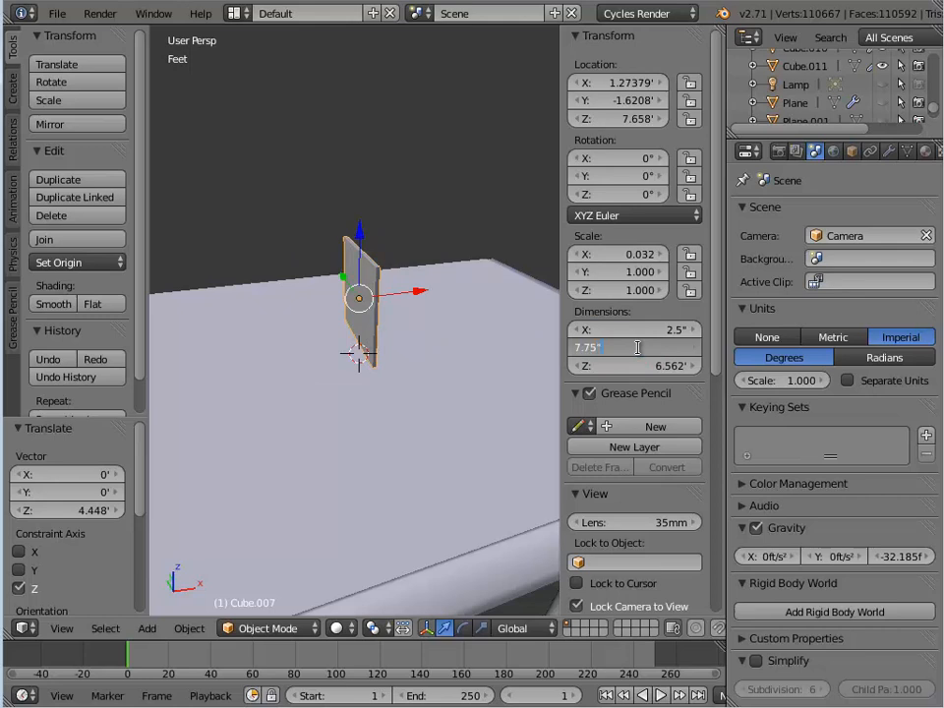
{"action": "key", "text": "Return"}
{"action": "left_click", "coordinate": [638, 365]}
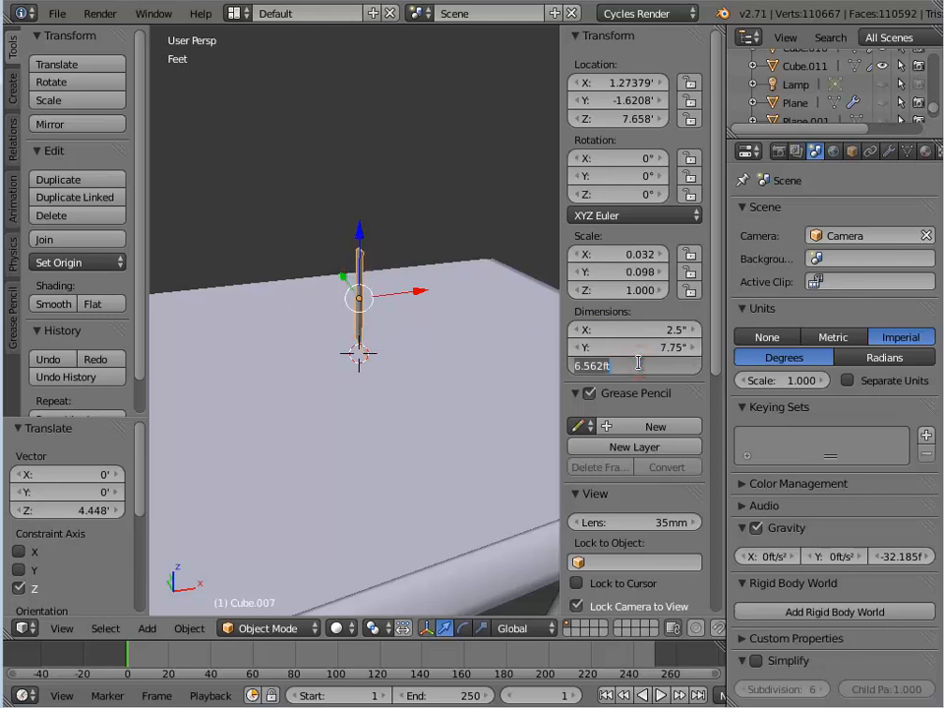
{"action": "type", "text": "11.75\""}
{"action": "key", "text": "Return"}
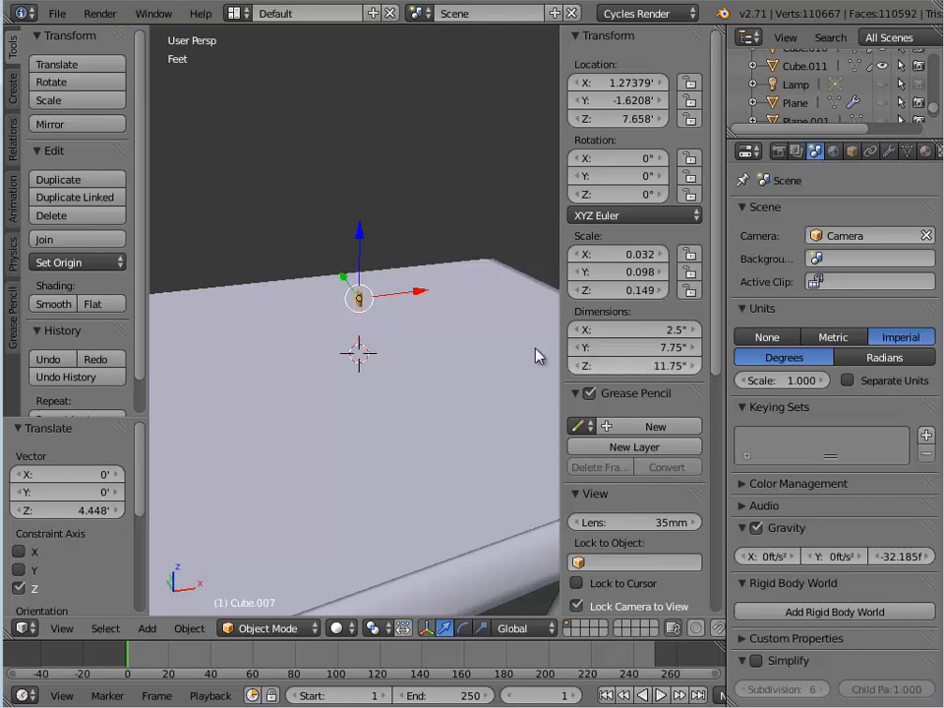
Step: Scale the small box up uniformly by a factor of about 9.418
{"action": "middle_click_drag", "start_coordinate": [360, 343], "coordinate": [444, 340]}
{"action": "scroll", "coordinate": [445, 330], "scroll_direction": "down", "scroll_amount": 6}
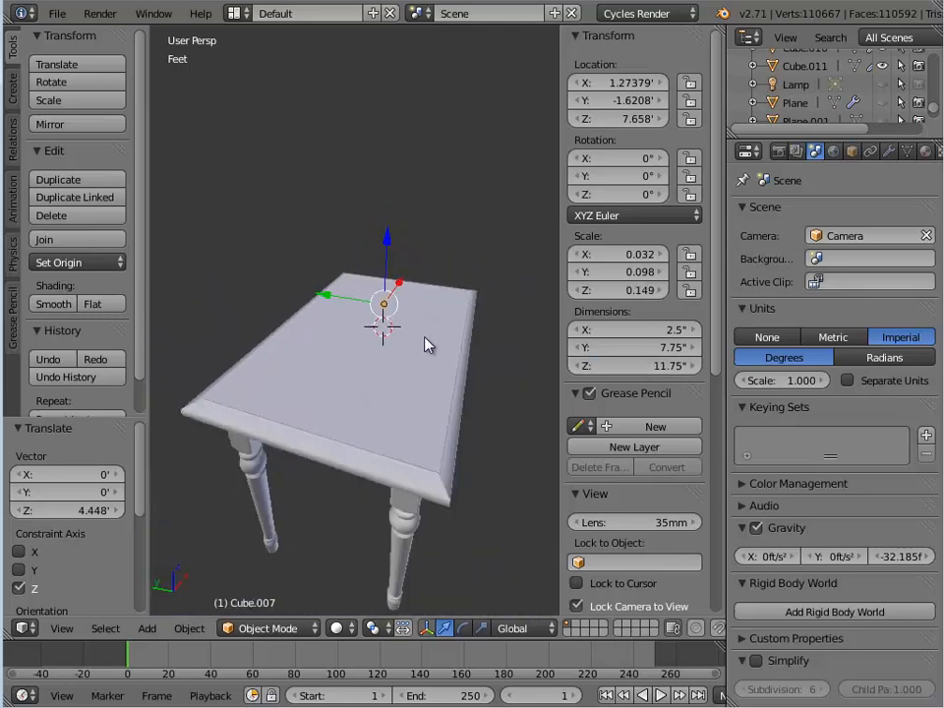
{"action": "key", "text": "s"}
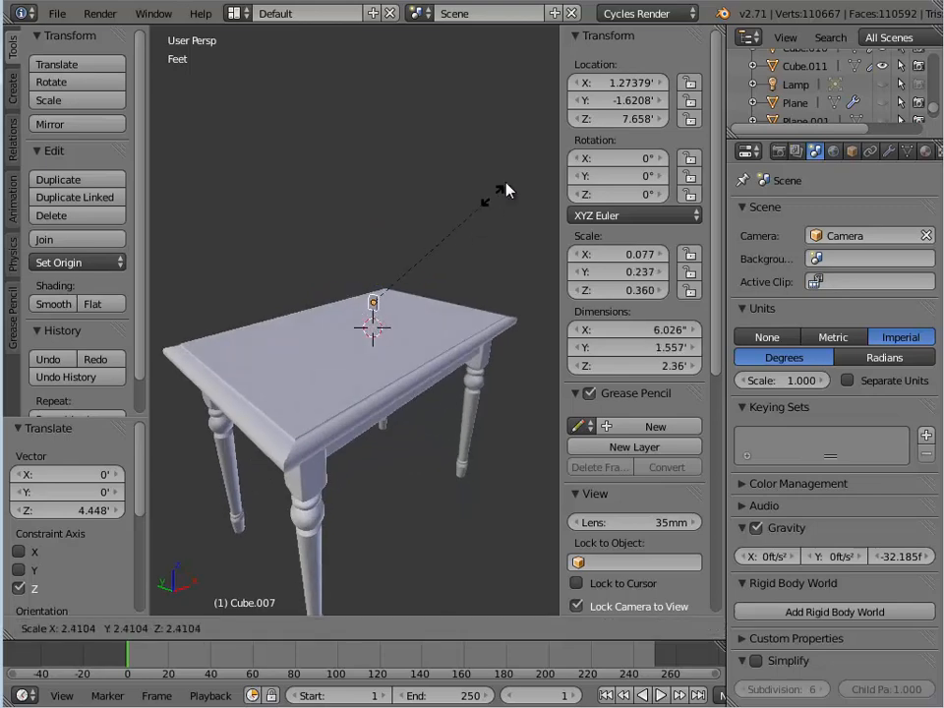
{"action": "left_click", "coordinate": [531, 130]}
Step: Enlarge the box uniformly by a further factor of about 1.316 and raise it about 1.416 ft along Z
{"action": "middle_click_drag", "start_coordinate": [255, 369], "coordinate": [482, 342]}
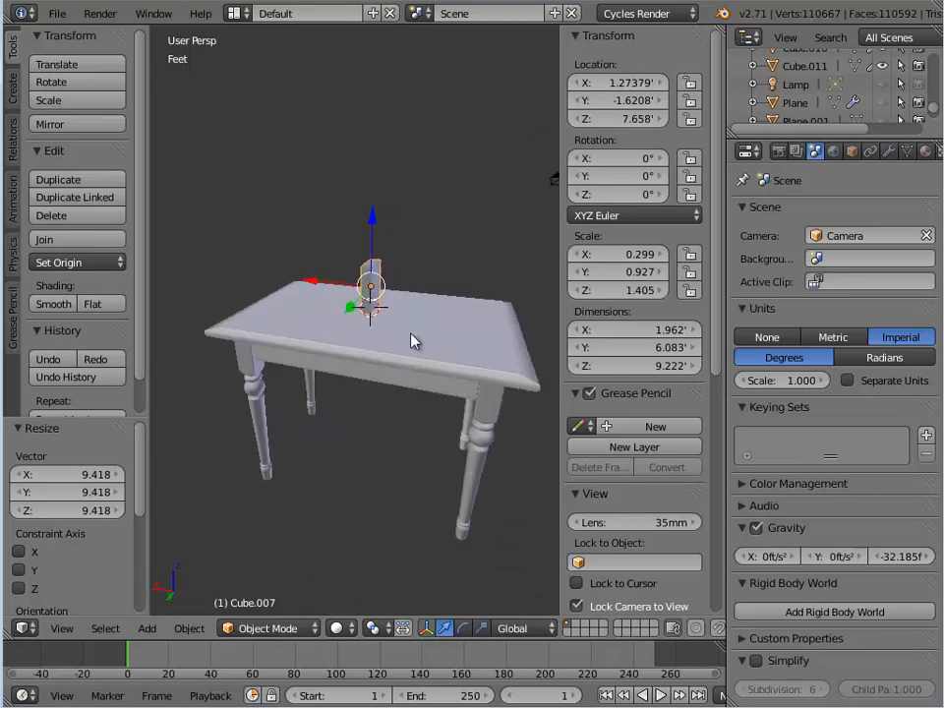
{"action": "scroll", "coordinate": [394, 339], "scroll_direction": "up", "scroll_amount": 3}
{"action": "middle_click_drag", "start_coordinate": [333, 370], "coordinate": [448, 388]}
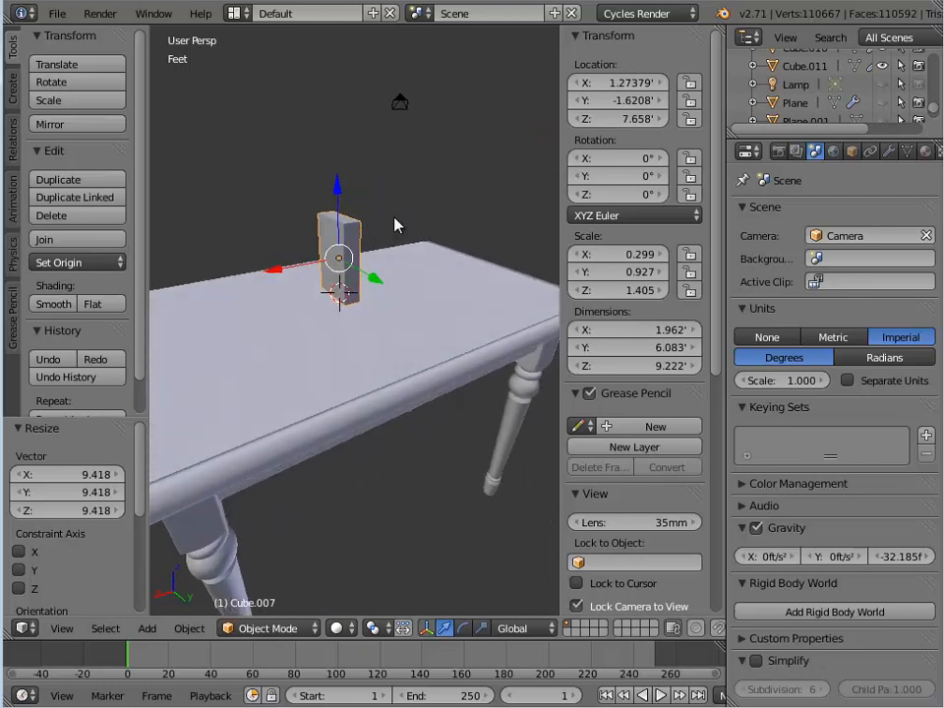
{"action": "key", "text": "s"}
{"action": "left_click", "coordinate": [425, 200]}
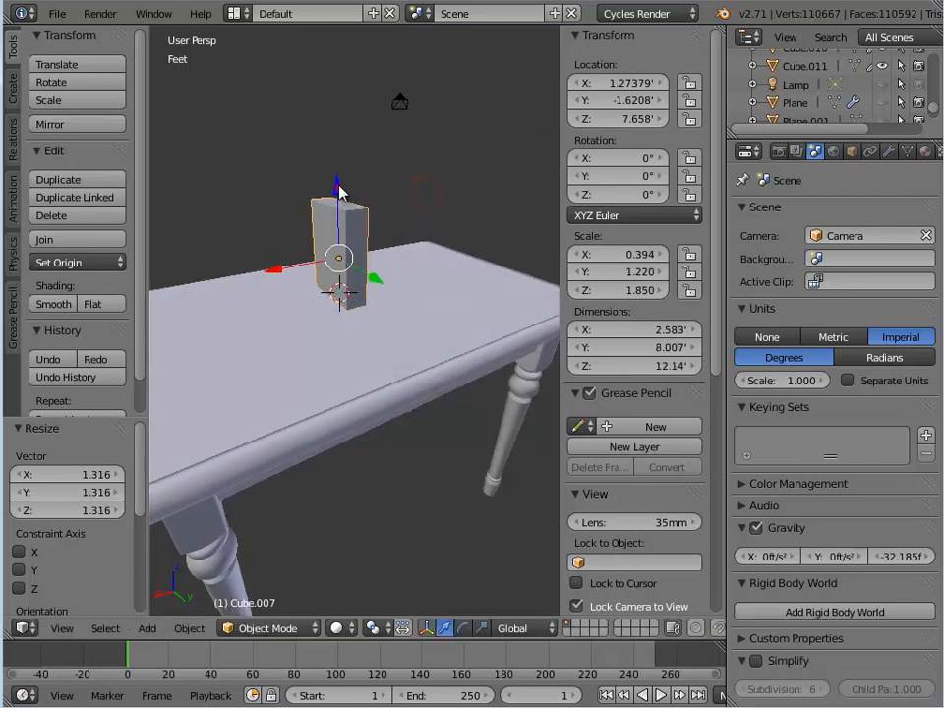
{"action": "left_click_drag", "start_coordinate": [337, 190], "coordinate": [343, 180]}
Step: Rotate the box to 75° about the Z axis, judging its angle through the camera view
{"action": "middle_click_drag", "start_coordinate": [441, 325], "coordinate": [436, 355]}
{"action": "scroll", "coordinate": [306, 346], "scroll_direction": "down", "scroll_amount": 3}
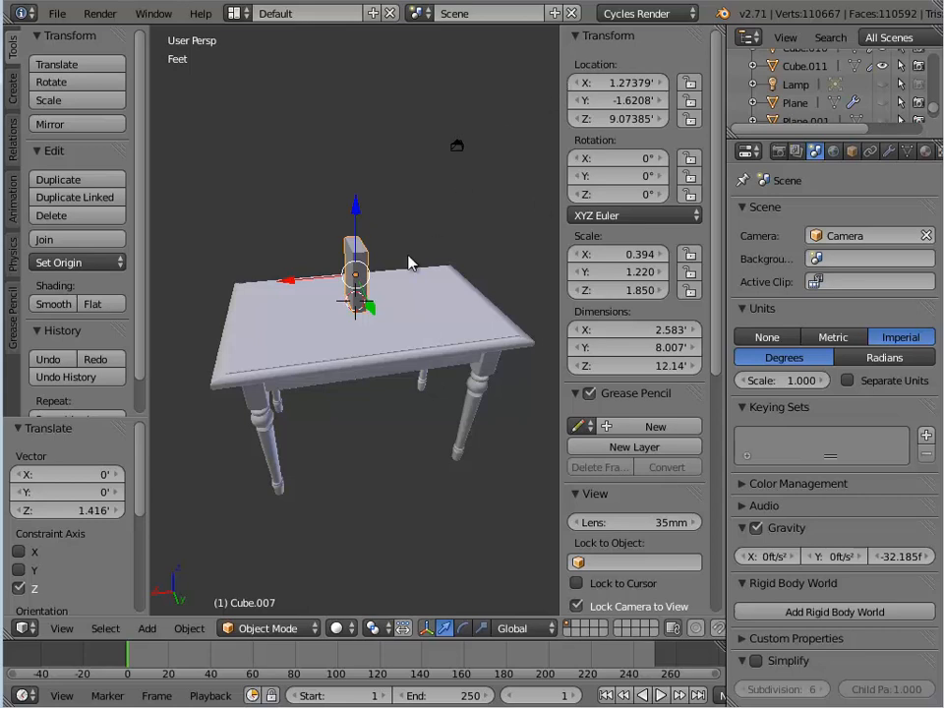
{"action": "left_click_drag", "start_coordinate": [614, 192], "coordinate": [669, 195]}
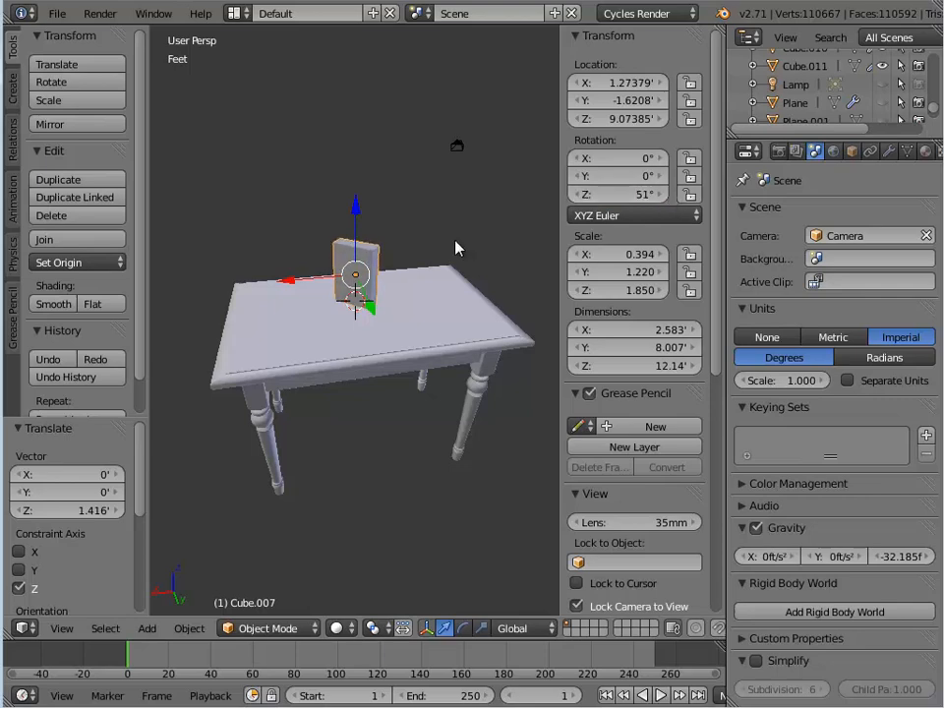
{"action": "key", "text": "KP_0"}
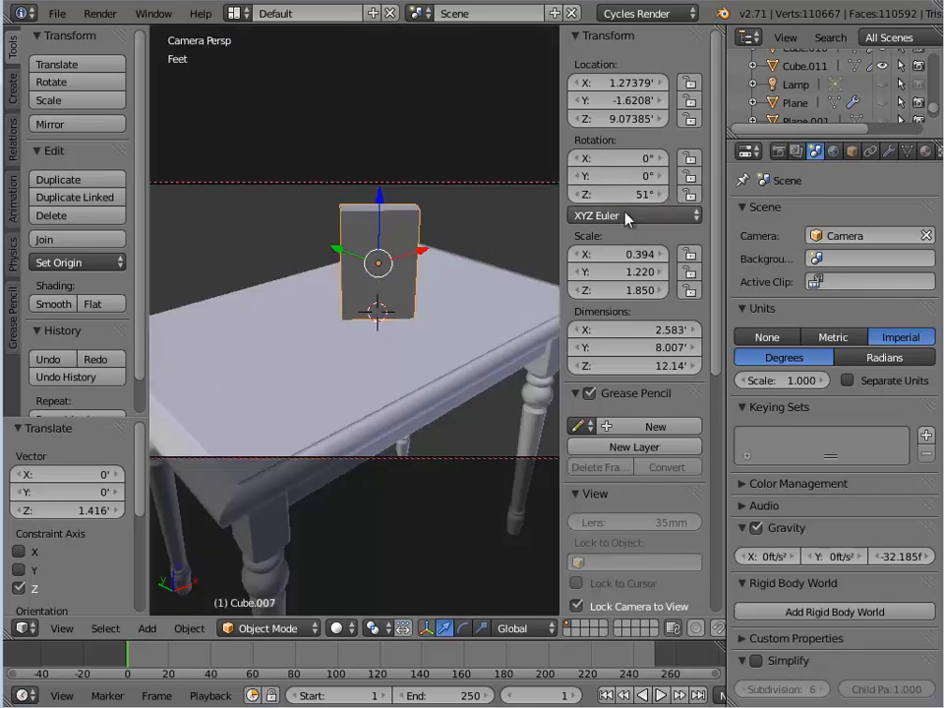
{"action": "mouse_move", "coordinate": [645, 194]}
{"action": "left_mouse_down"}
{"action": "mouse_move", "coordinate": [664, 197]}
{"action": "mouse_move", "coordinate": [648, 196]}
{"action": "left_mouse_up"}
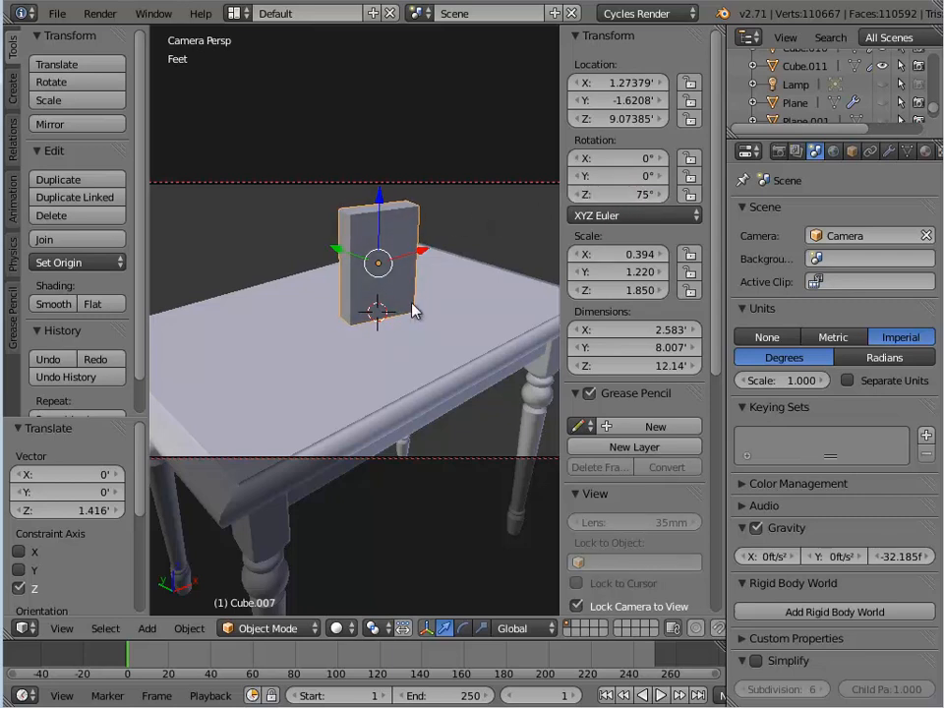
{"action": "scroll", "coordinate": [386, 337], "scroll_direction": "down", "scroll_amount": 4}
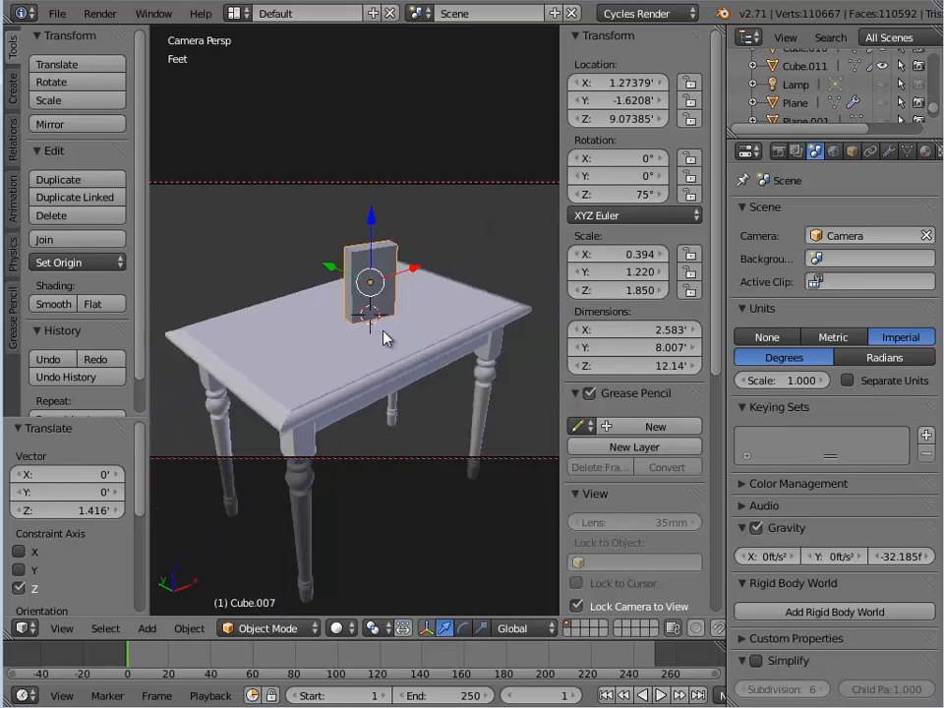
{"action": "scroll", "coordinate": [385, 338], "scroll_direction": "up", "scroll_amount": 3}
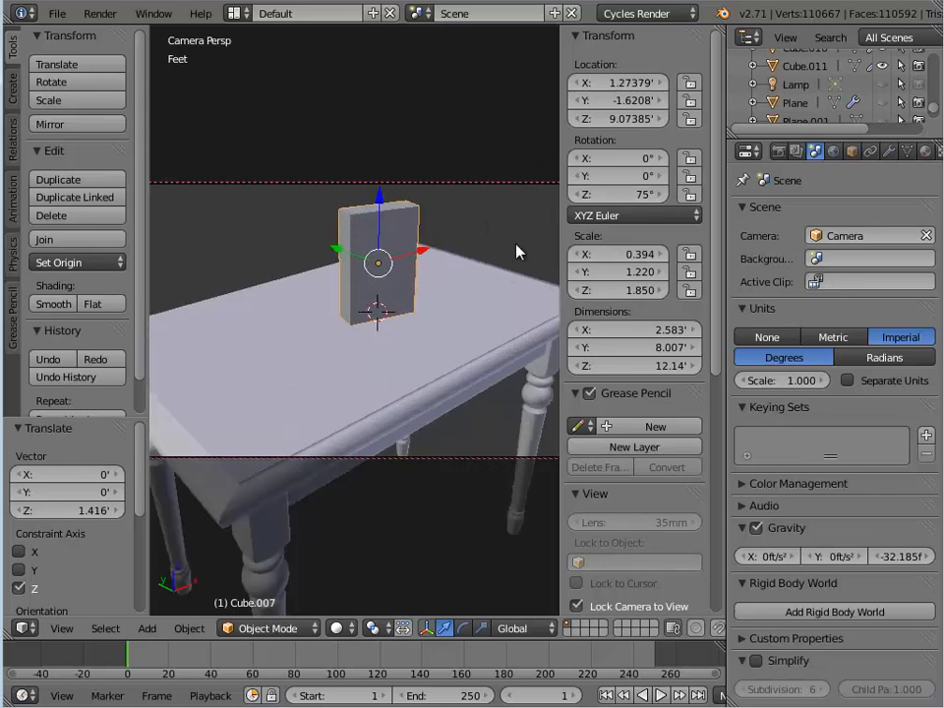
Step: Leave the camera view and enter Edit Mode on the box, with the transform properties hidden
{"action": "key", "text": "KP_0"}
{"action": "left_click_drag", "start_coordinate": [559, 172], "coordinate": [717, 176]}
{"action": "middle_click_drag", "start_coordinate": [439, 295], "coordinate": [502, 291]}
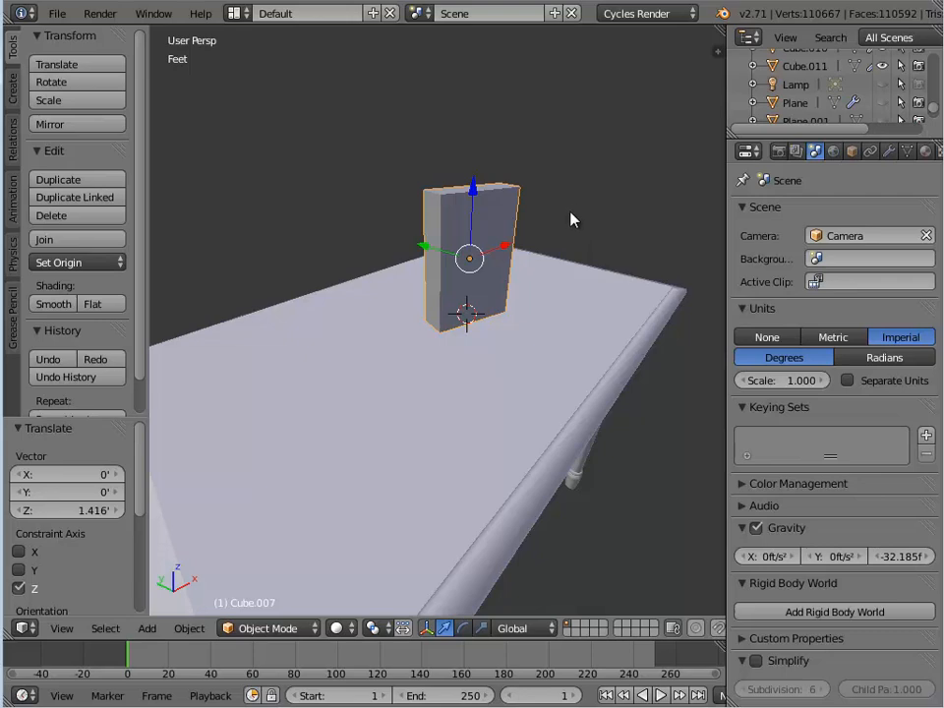
{"action": "key", "text": "Tab"}
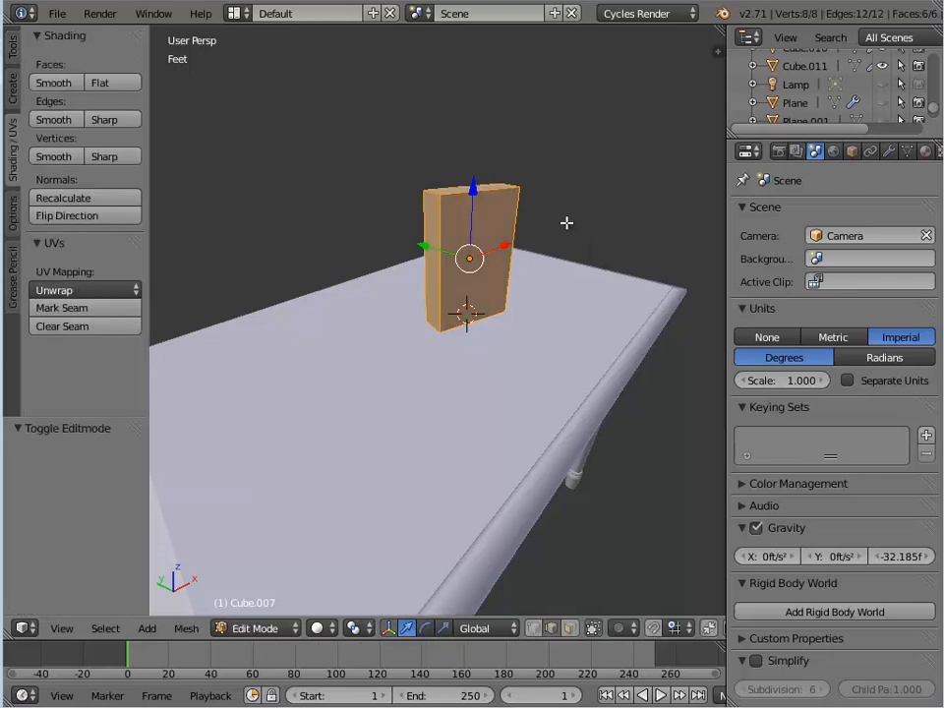
{"action": "mouse_move", "coordinate": [564, 221]}
{"action": "middle_mouse_down"}
{"action": "mouse_move", "coordinate": [521, 258]}
{"action": "mouse_move", "coordinate": [565, 252]}
{"action": "middle_mouse_up"}
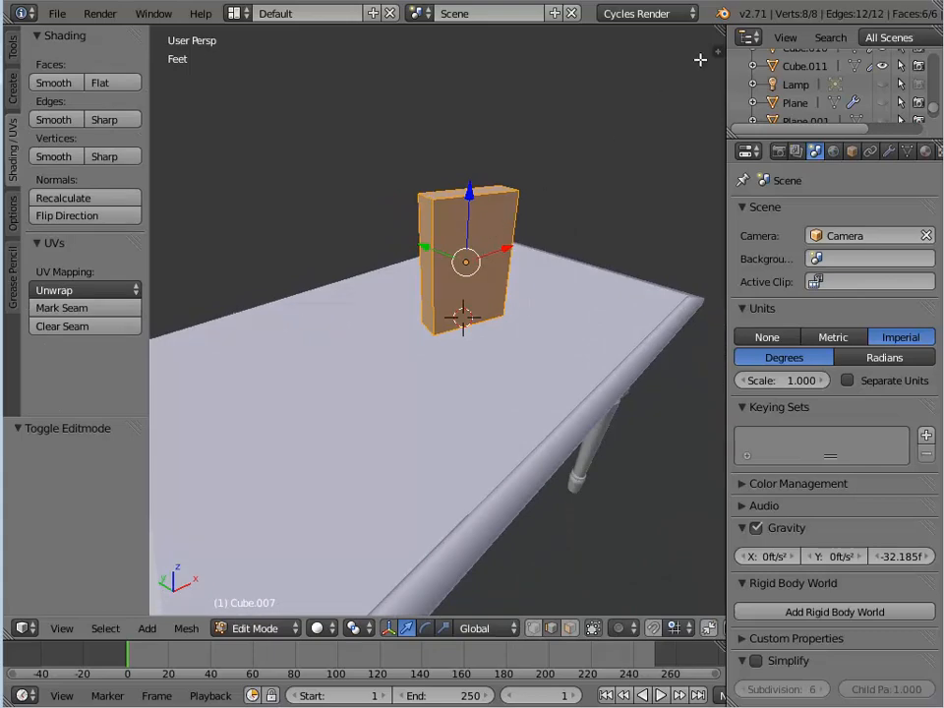
Step: Split the 3D view in two, make the new area a UV/Image Editor, and widen it by narrowing the scene properties
{"action": "left_click_drag", "start_coordinate": [702, 59], "coordinate": [433, 56]}
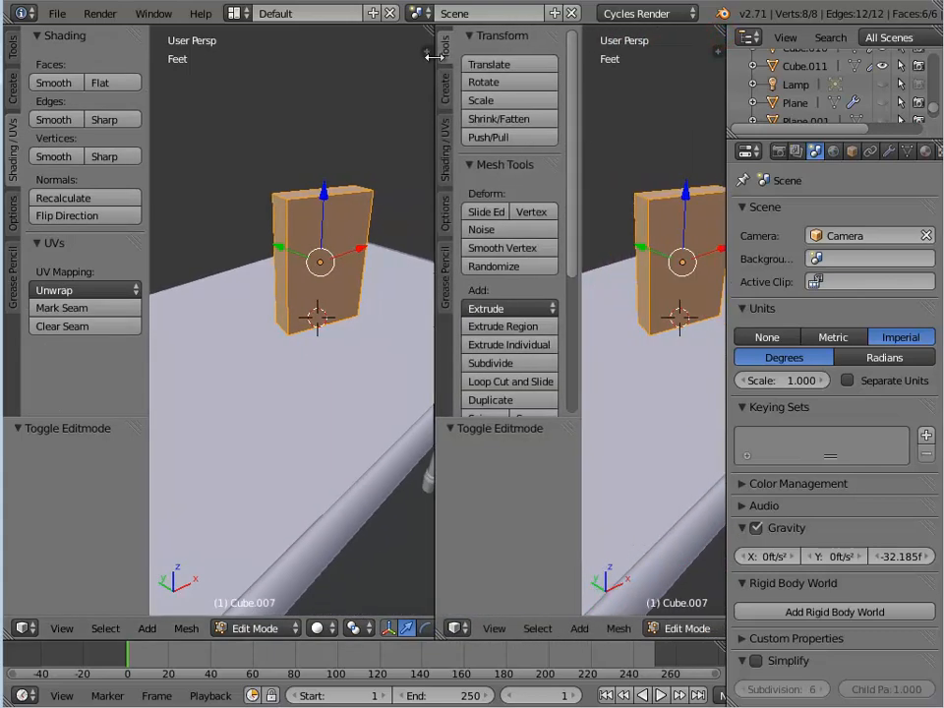
{"action": "left_click", "coordinate": [457, 628]}
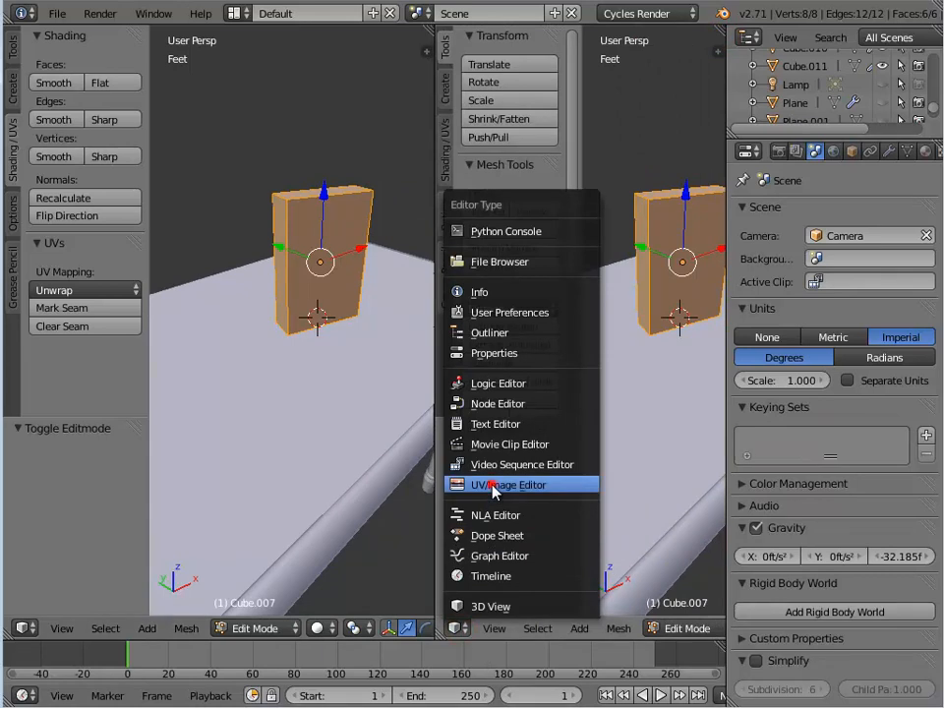
{"action": "left_click", "coordinate": [442, 488]}
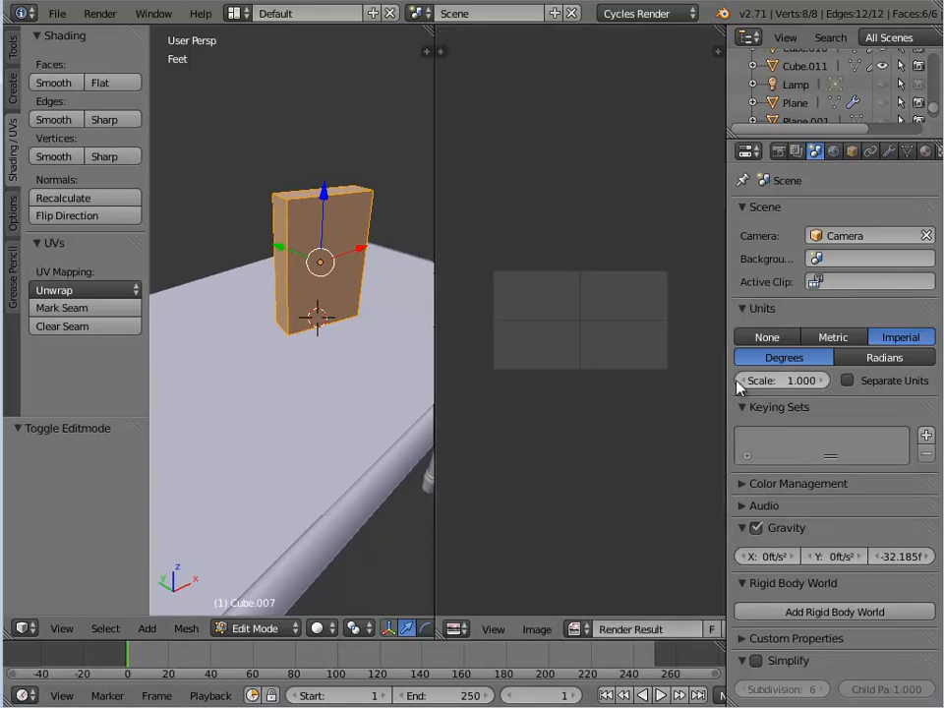
{"action": "left_click_drag", "start_coordinate": [728, 384], "coordinate": [843, 396]}
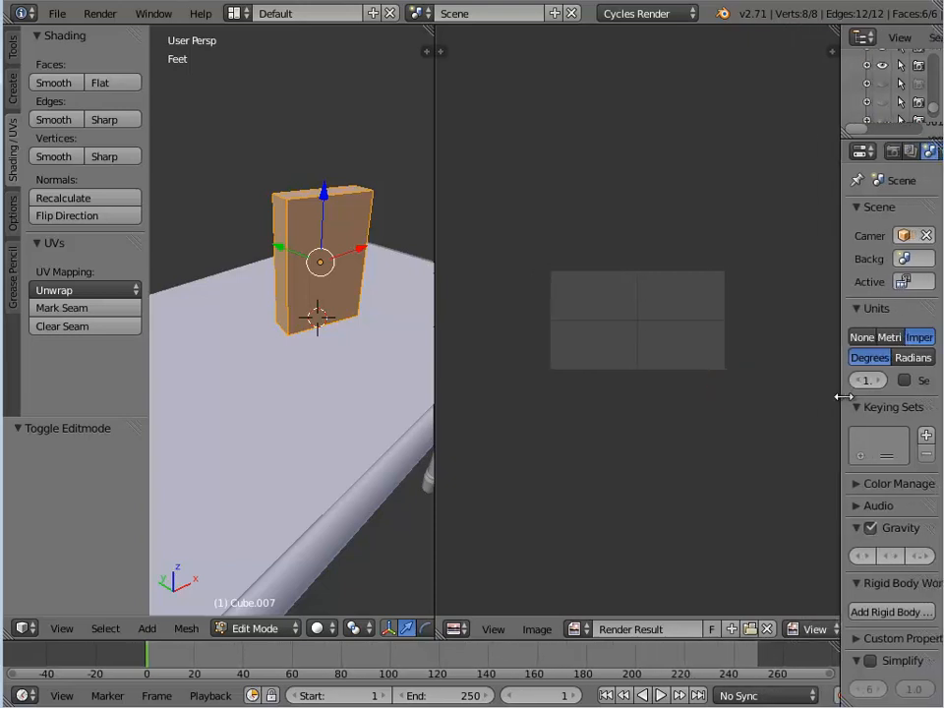
Step: Unlink the Render Result image from the UV/Image Editor so the empty UV grid is shown
{"action": "scroll", "coordinate": [633, 331], "scroll_direction": "up", "scroll_amount": 3}
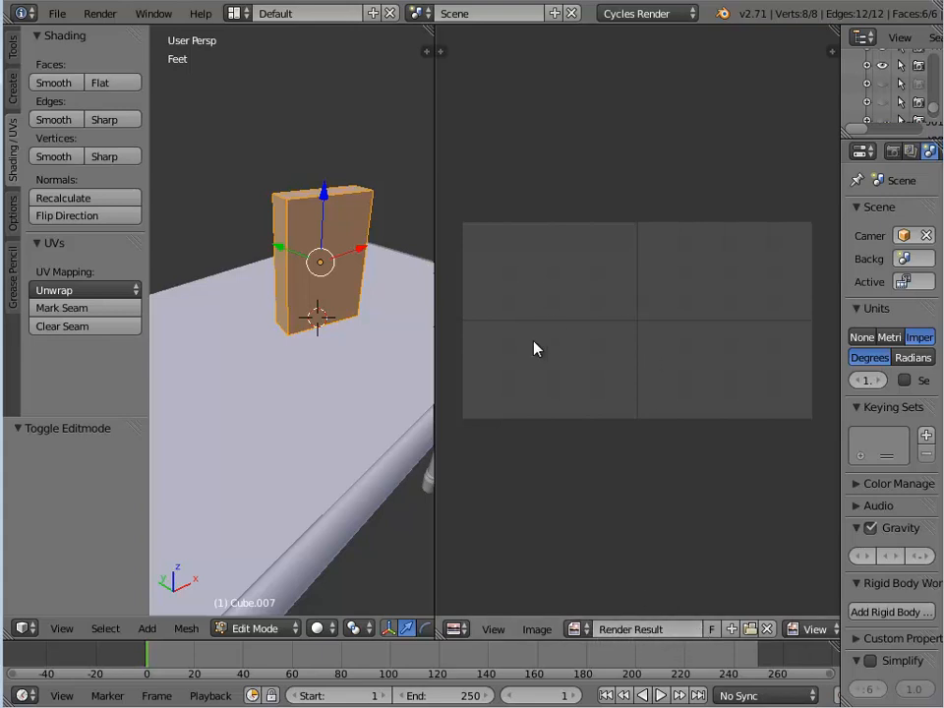
{"action": "left_click", "coordinate": [768, 629]}
{"action": "scroll", "coordinate": [654, 355], "scroll_direction": "up", "scroll_amount": 4}
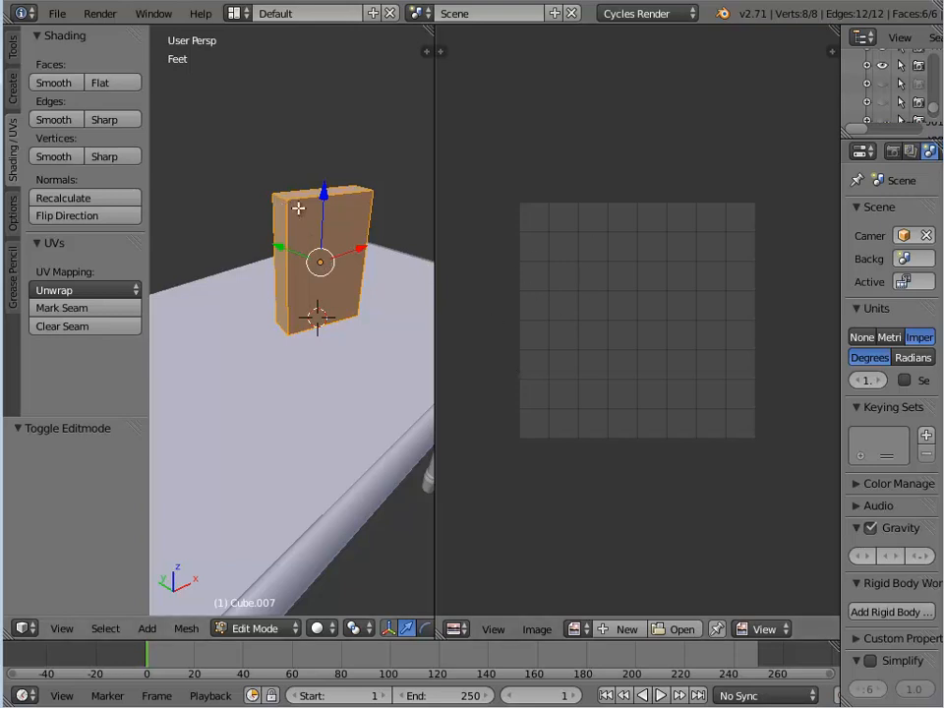
Step: In edge select mode, select the box's front left, front upper and front lower edges plus the two short upper side edges
{"action": "middle_click_drag", "start_coordinate": [322, 206], "coordinate": [245, 234]}
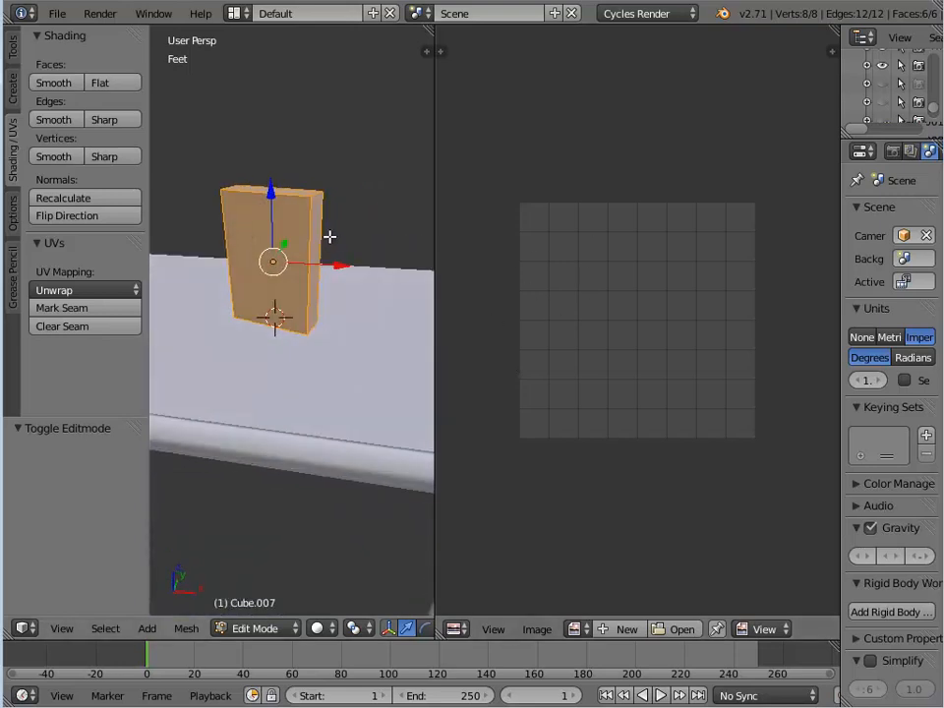
{"action": "middle_click_drag", "start_coordinate": [331, 234], "coordinate": [321, 246]}
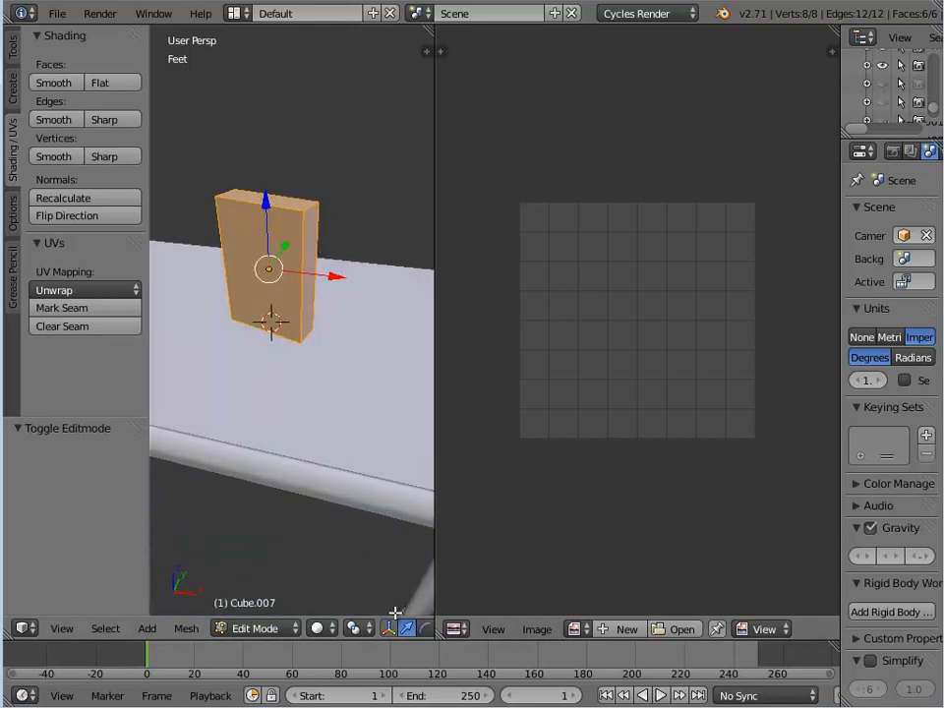
{"action": "scroll", "coordinate": [388, 634], "scroll_direction": "down", "scroll_amount": 3}
{"action": "scroll", "coordinate": [381, 634], "scroll_direction": "down", "scroll_amount": 3}
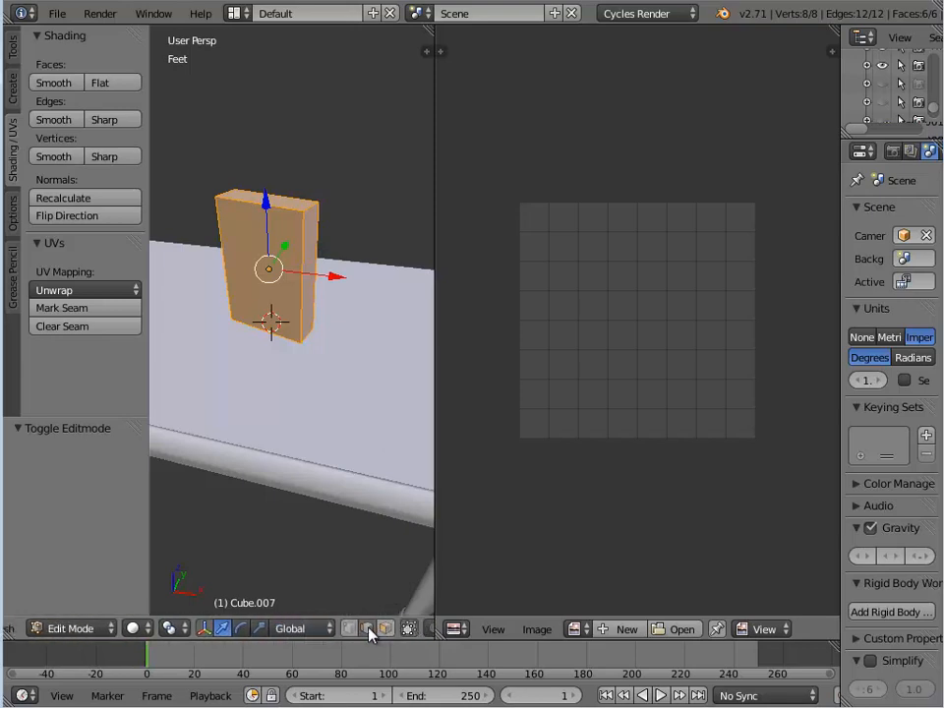
{"action": "left_click", "coordinate": [367, 629]}
{"action": "right_click", "coordinate": [224, 267]}
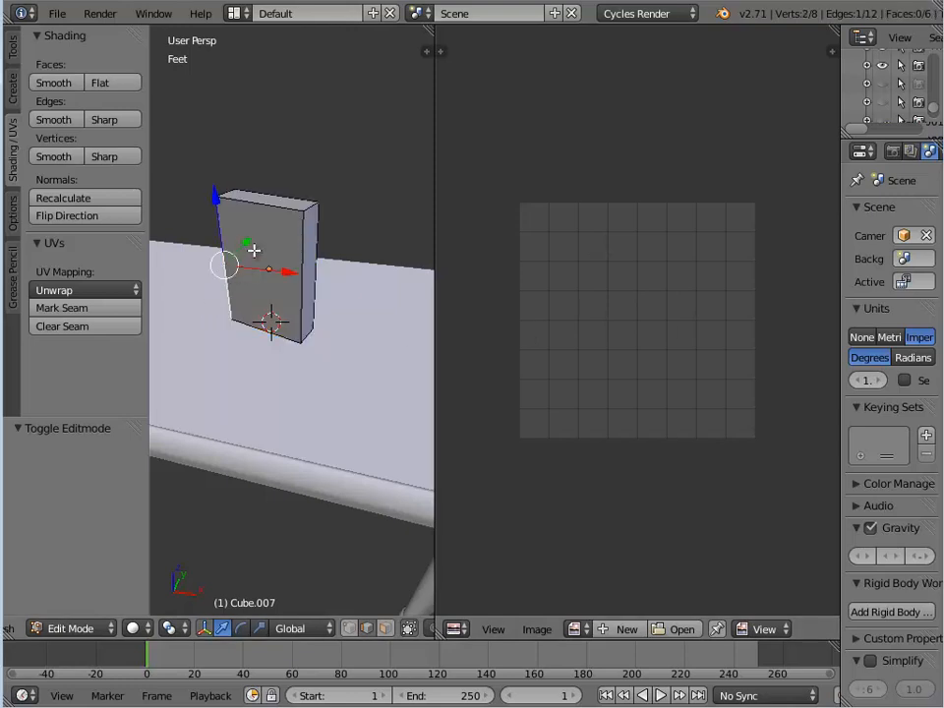
{"action": "right_click", "coordinate": [276, 205], "text": "shift"}
{"action": "right_click", "coordinate": [298, 312], "text": "shift"}
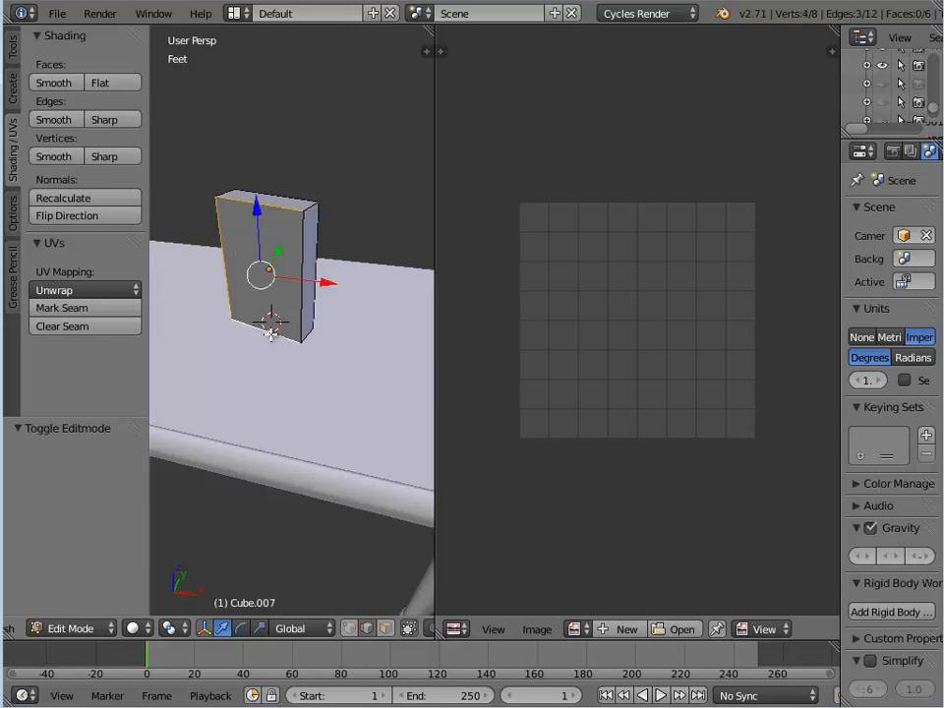
{"action": "right_click", "coordinate": [312, 208], "text": "shift"}
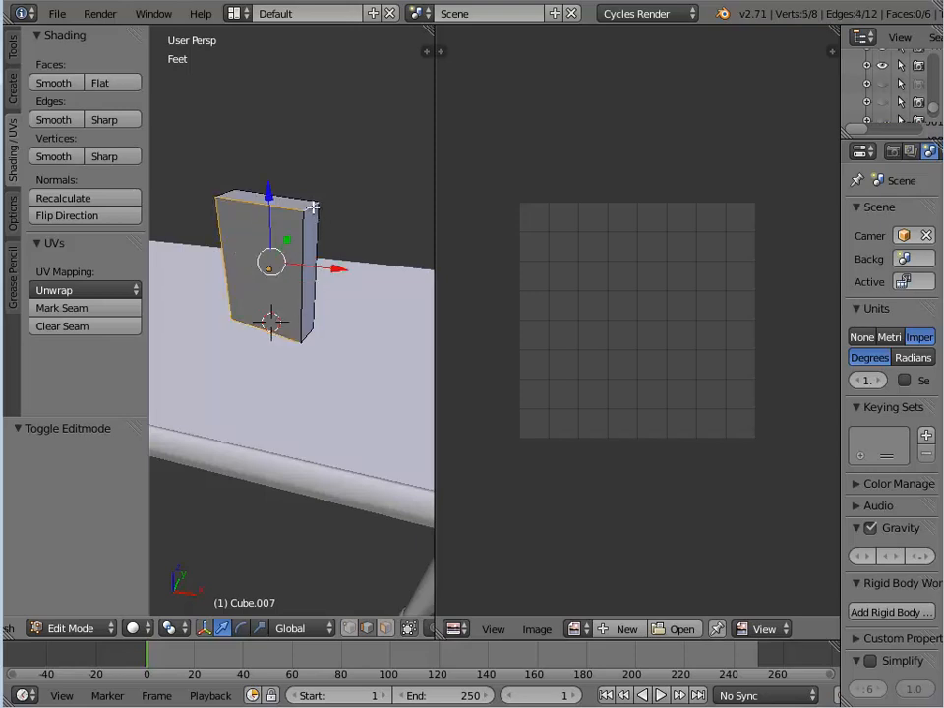
{"action": "right_click", "coordinate": [228, 196], "text": "shift"}
Step: Add the two short lower side edges to the selection and mark all selected edges as seams
{"action": "middle_click_drag", "start_coordinate": [260, 284], "coordinate": [230, 256]}
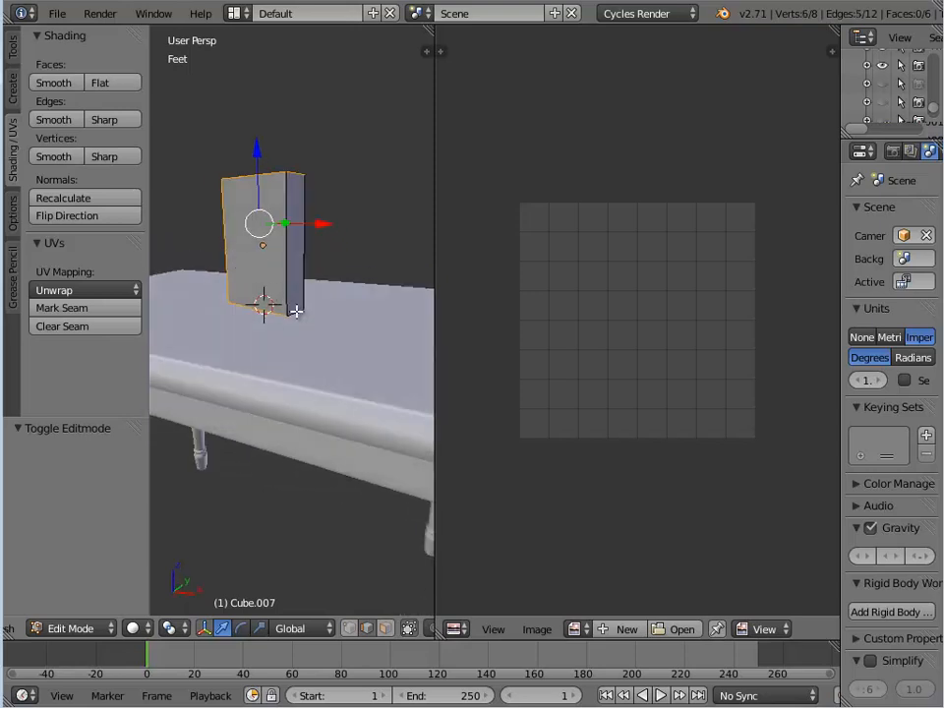
{"action": "right_click", "coordinate": [297, 313], "text": "shift"}
{"action": "middle_click_drag", "start_coordinate": [260, 338], "coordinate": [378, 356]}
{"action": "right_click", "coordinate": [288, 328], "text": "shift"}
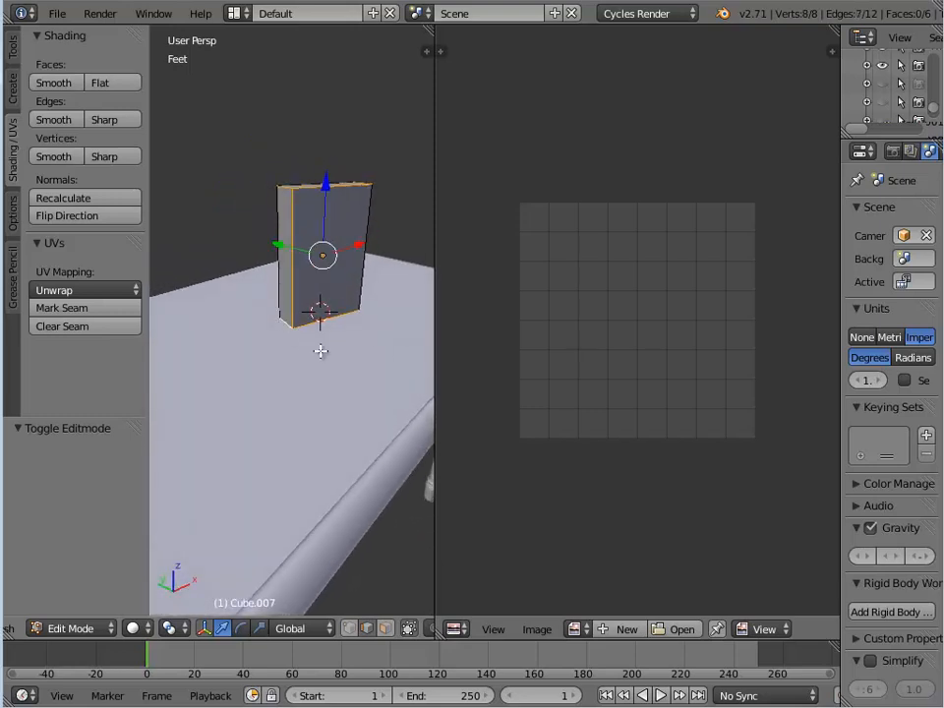
{"action": "middle_click_drag", "start_coordinate": [321, 350], "coordinate": [216, 361]}
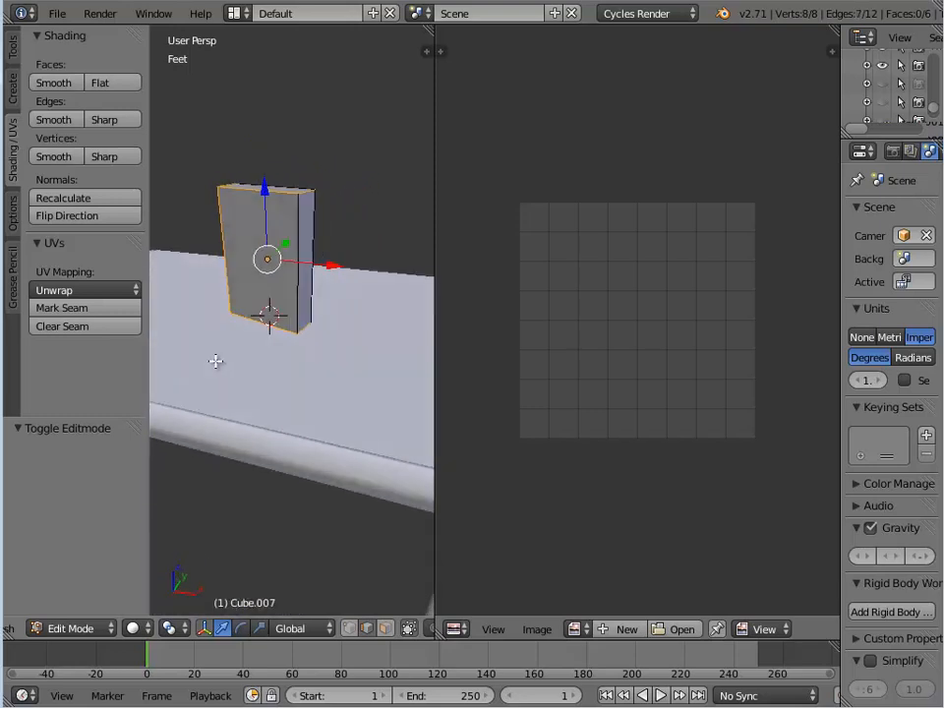
{"action": "left_click", "coordinate": [98, 313]}
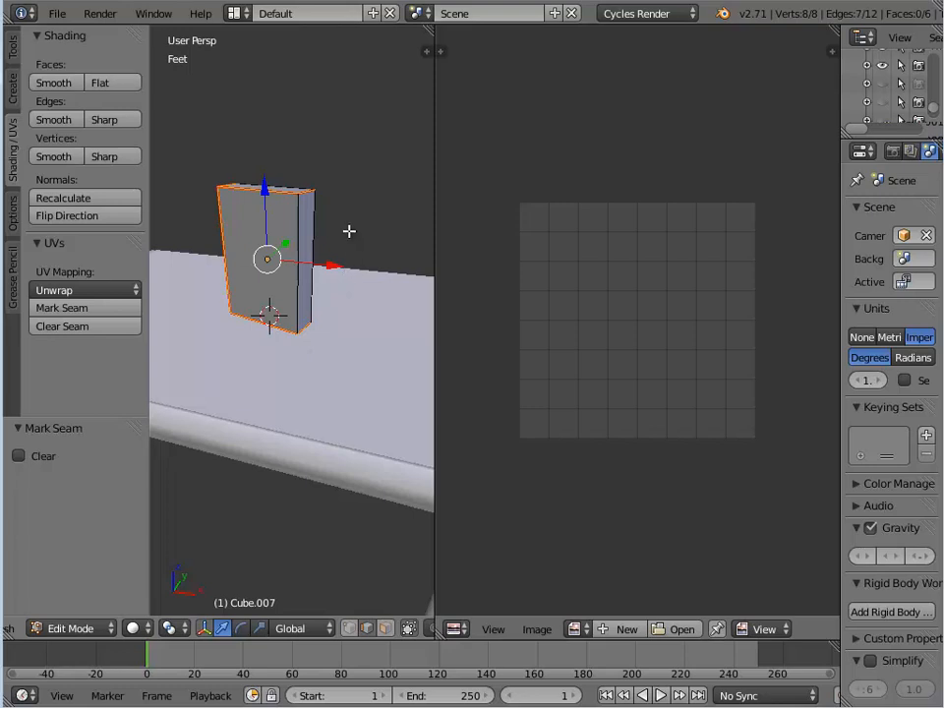
Step: Select the entire box mesh and unwrap it along the marked seams
{"action": "key", "text": "a"}
{"action": "key", "text": "a"}
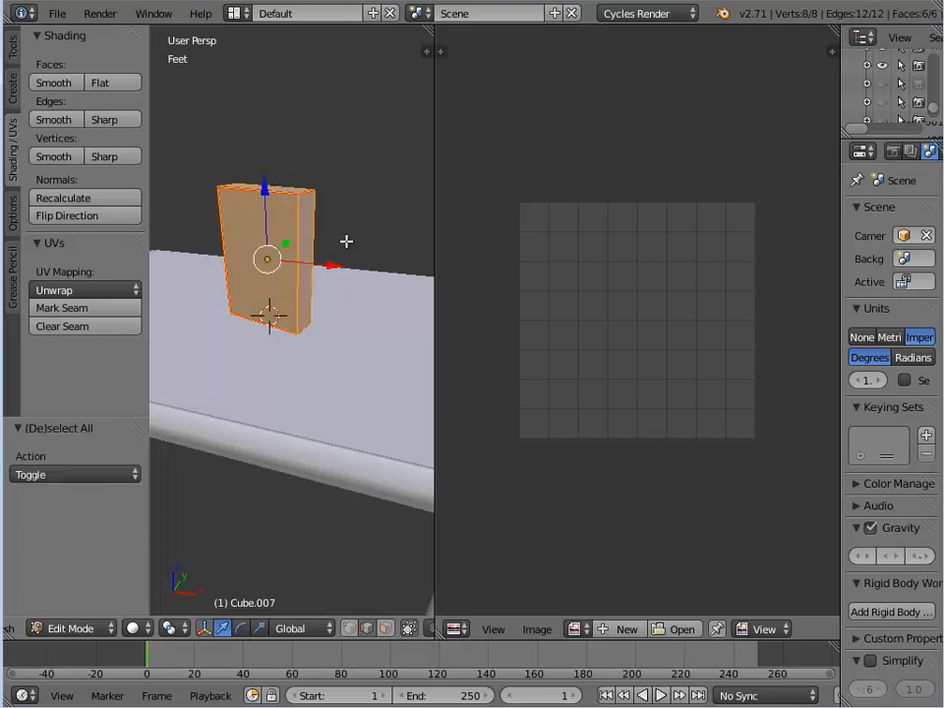
{"action": "key", "text": "u"}
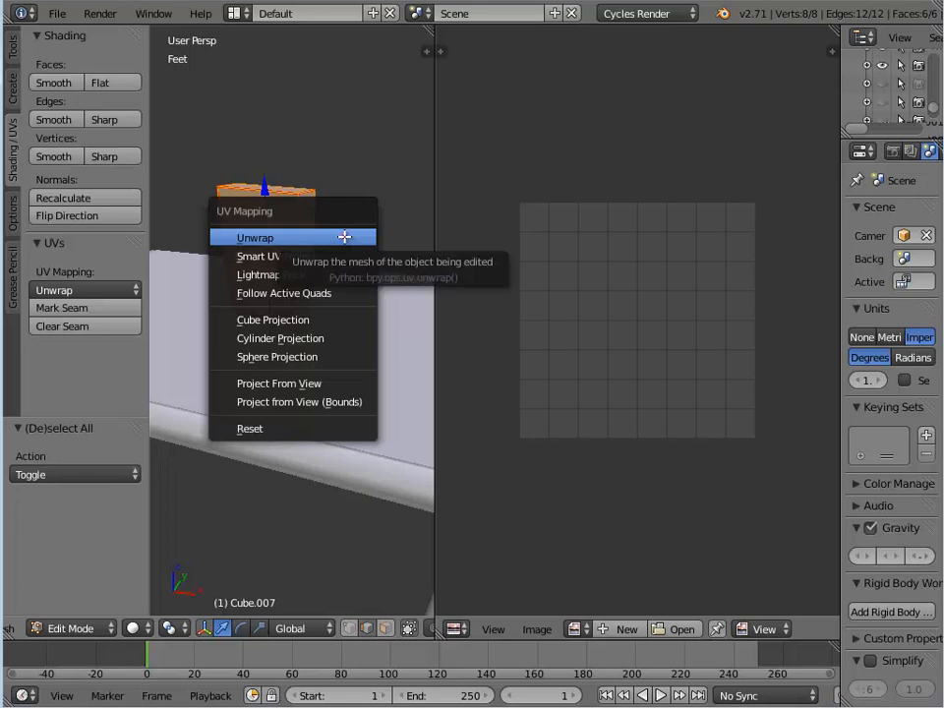
{"action": "left_click", "coordinate": [344, 237]}
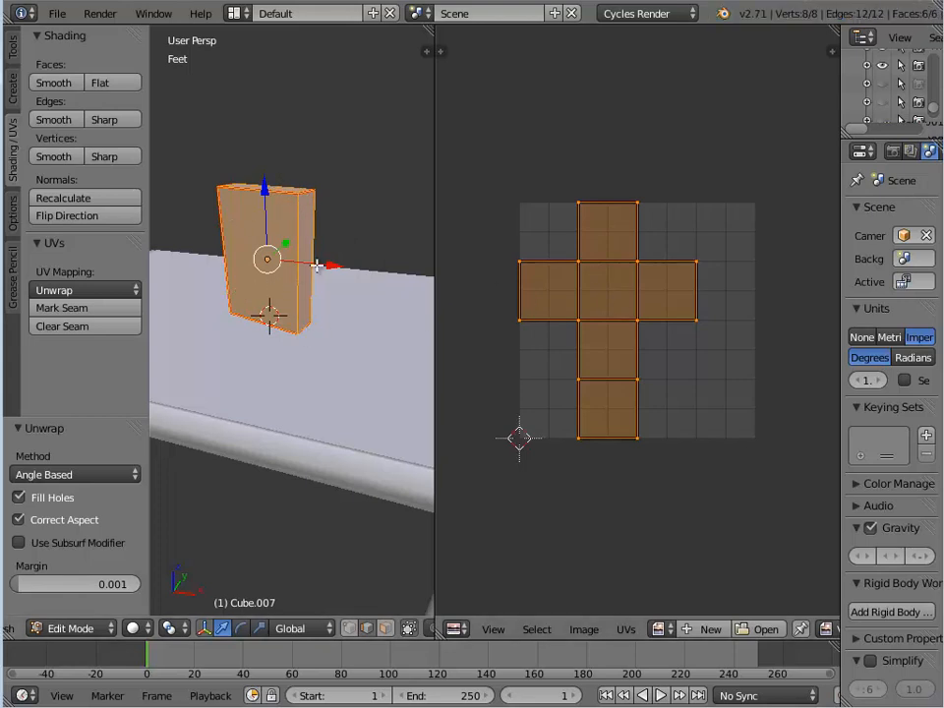
Step: Return the box to Object Mode and apply its rotation and scale
{"action": "key", "text": "Tab"}
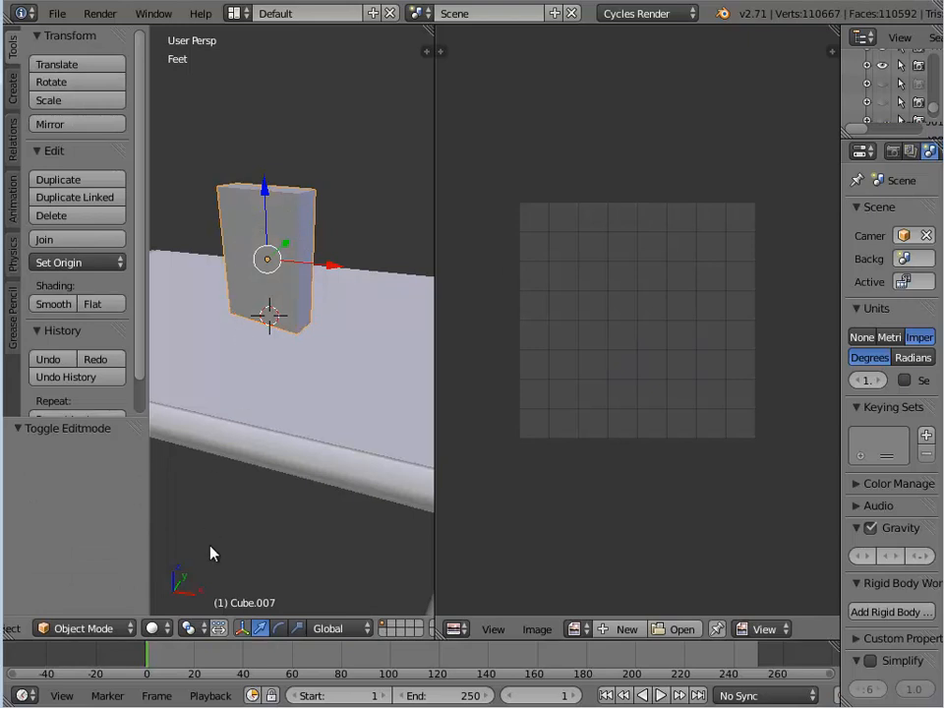
{"action": "scroll", "coordinate": [79, 634], "scroll_direction": "right", "scroll_amount": 2}
{"action": "scroll", "coordinate": [79, 635], "scroll_direction": "left", "scroll_amount": 5}
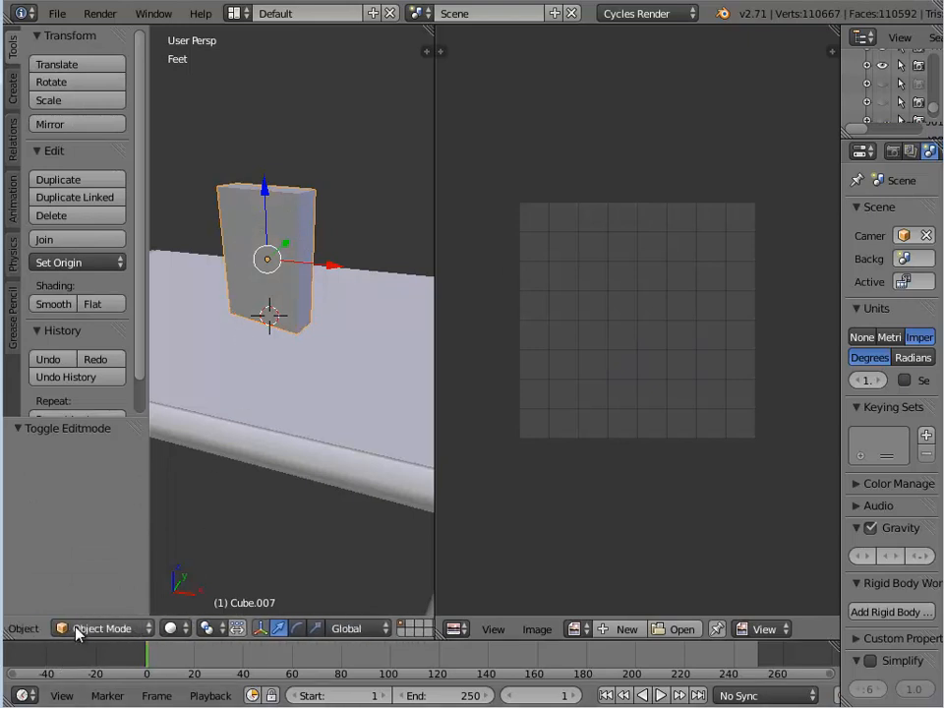
{"action": "left_click", "coordinate": [79, 629]}
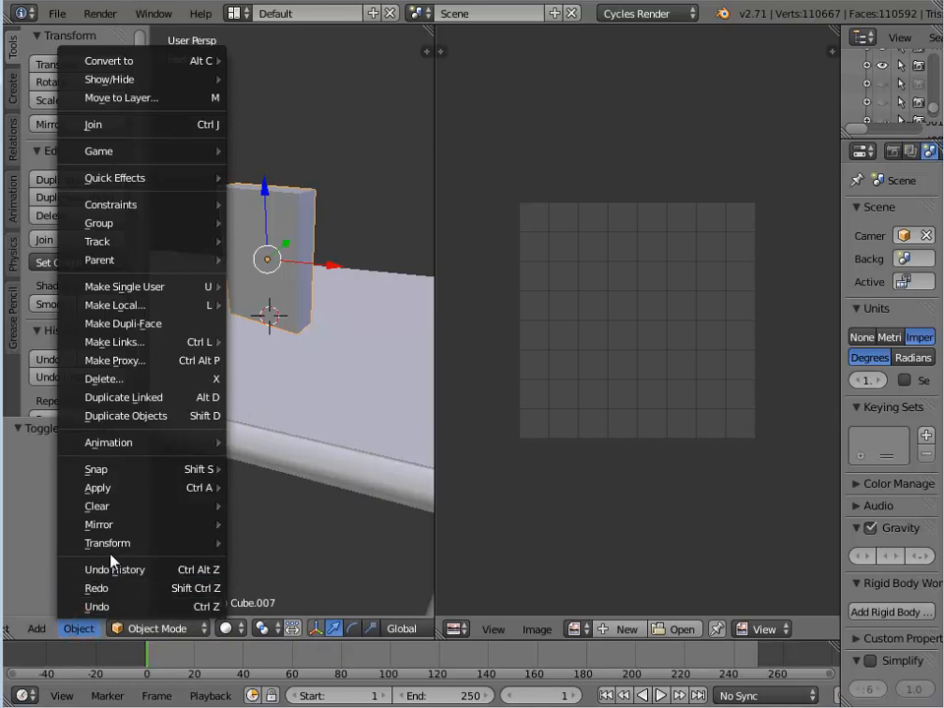
{"action": "mouse_move", "coordinate": [119, 497]}
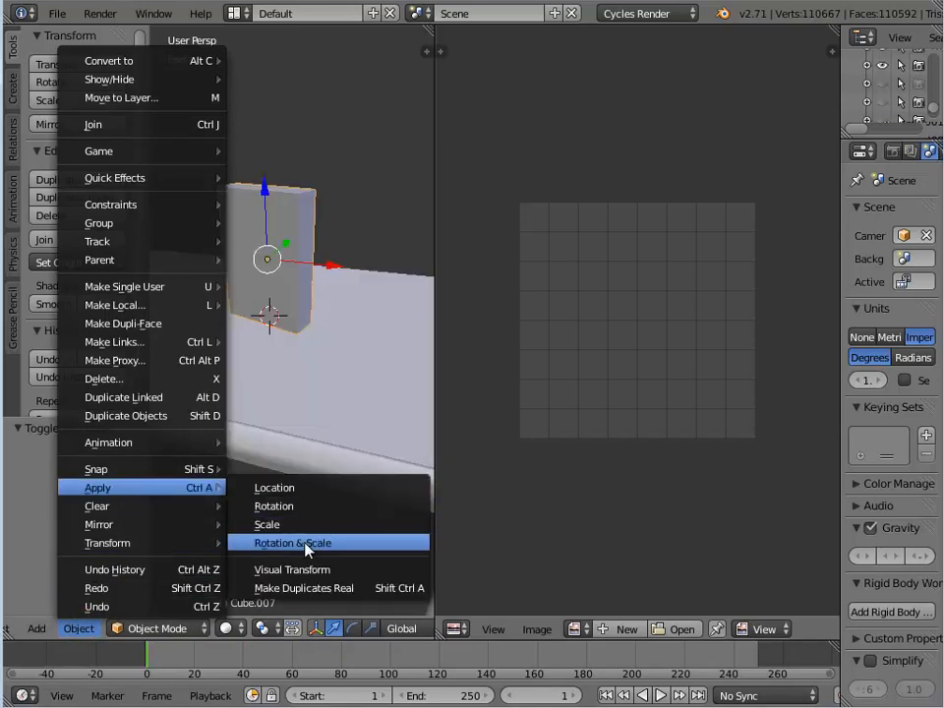
{"action": "left_click", "coordinate": [331, 544]}
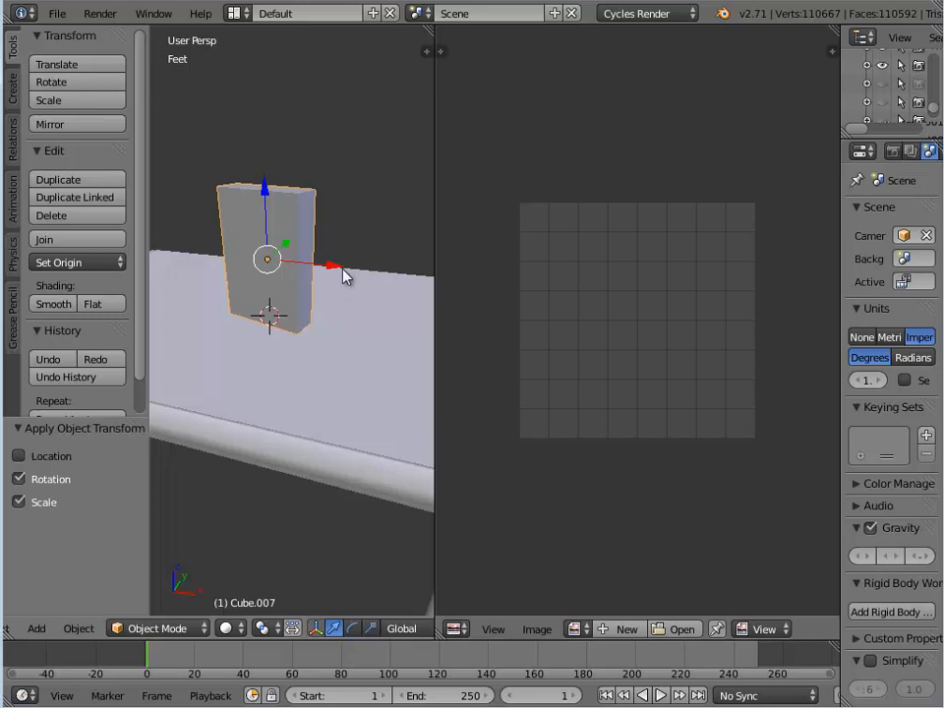
Step: Re-enter Edit Mode and unwrap the box again using its applied proportions
{"action": "key", "text": "Tab"}
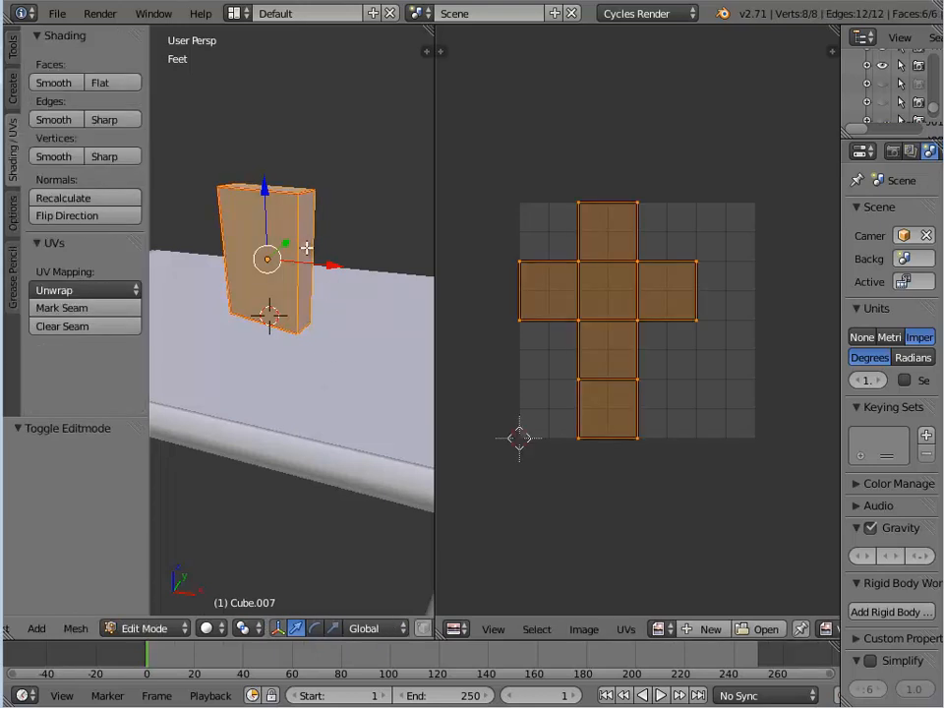
{"action": "key", "text": "u"}
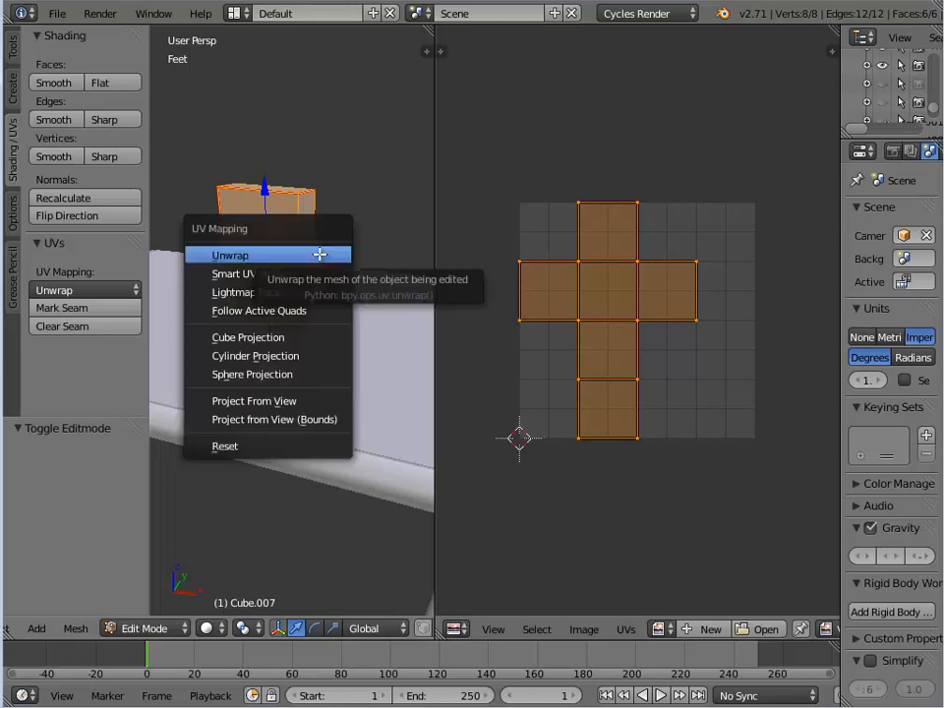
{"action": "left_click", "coordinate": [319, 255]}
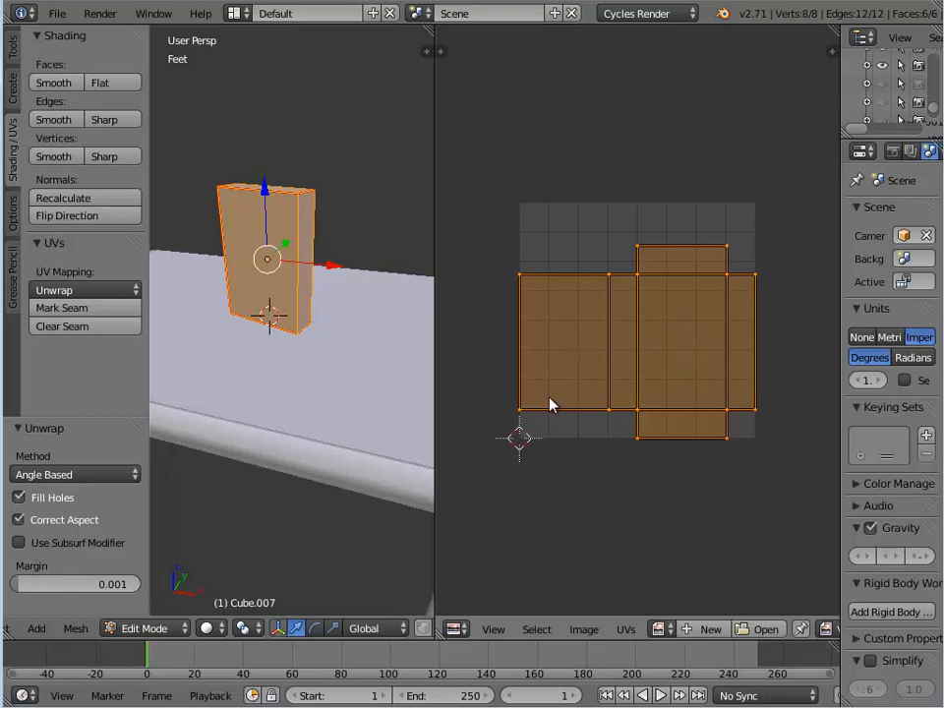
Step: Start exporting the UV layout and choose the Exported UV layouts folder inside My Documents\3D Graphics as the destination
{"action": "left_click", "coordinate": [627, 630]}
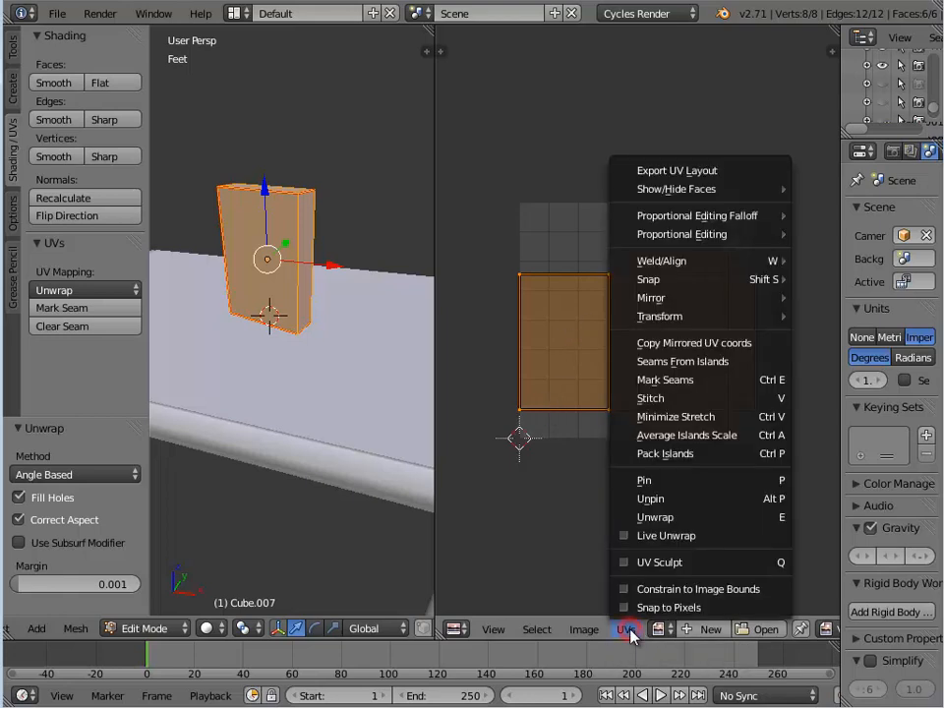
{"action": "left_click", "coordinate": [744, 173]}
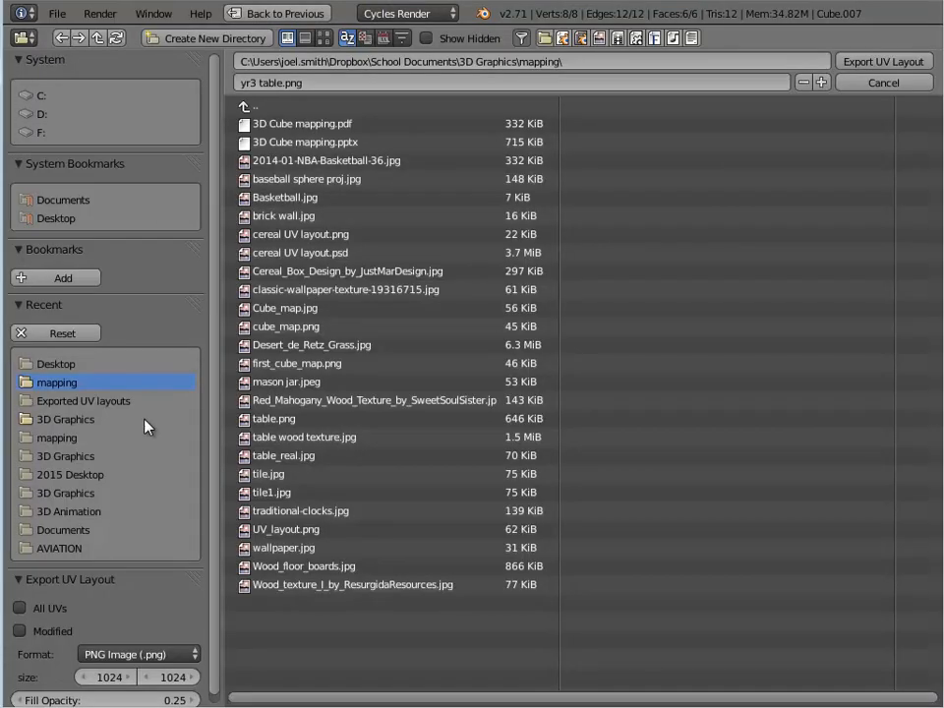
{"action": "left_click", "coordinate": [64, 421]}
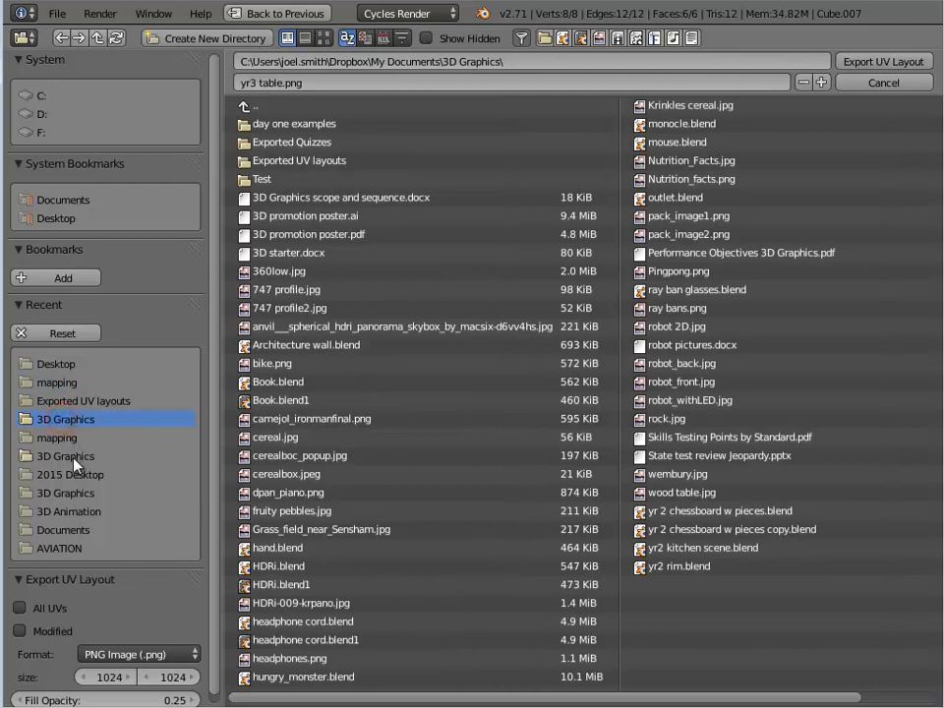
{"action": "left_click", "coordinate": [61, 457]}
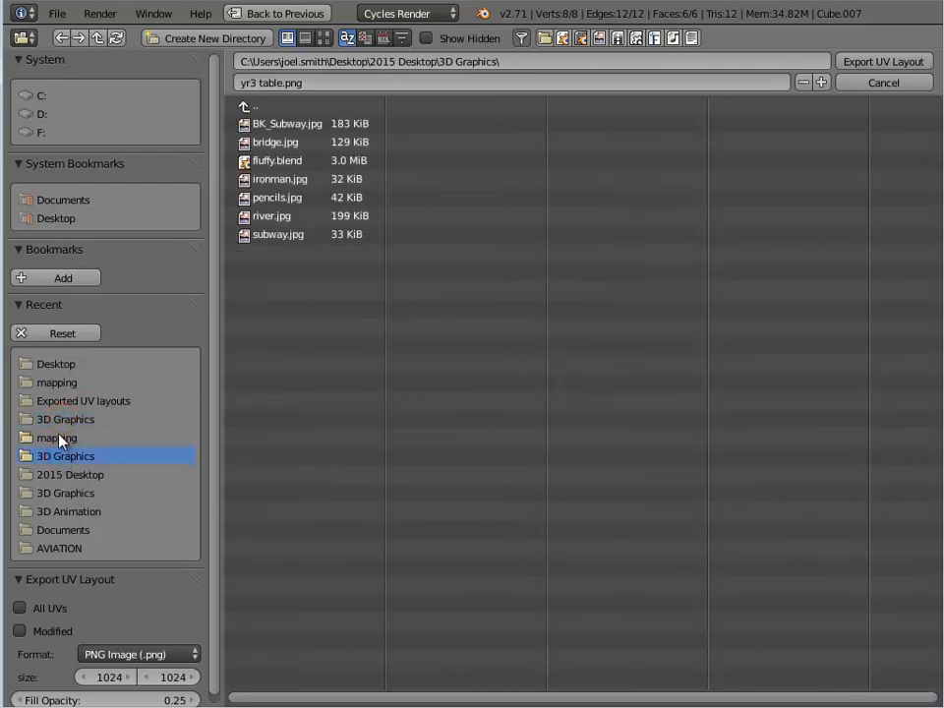
{"action": "left_click", "coordinate": [46, 420]}
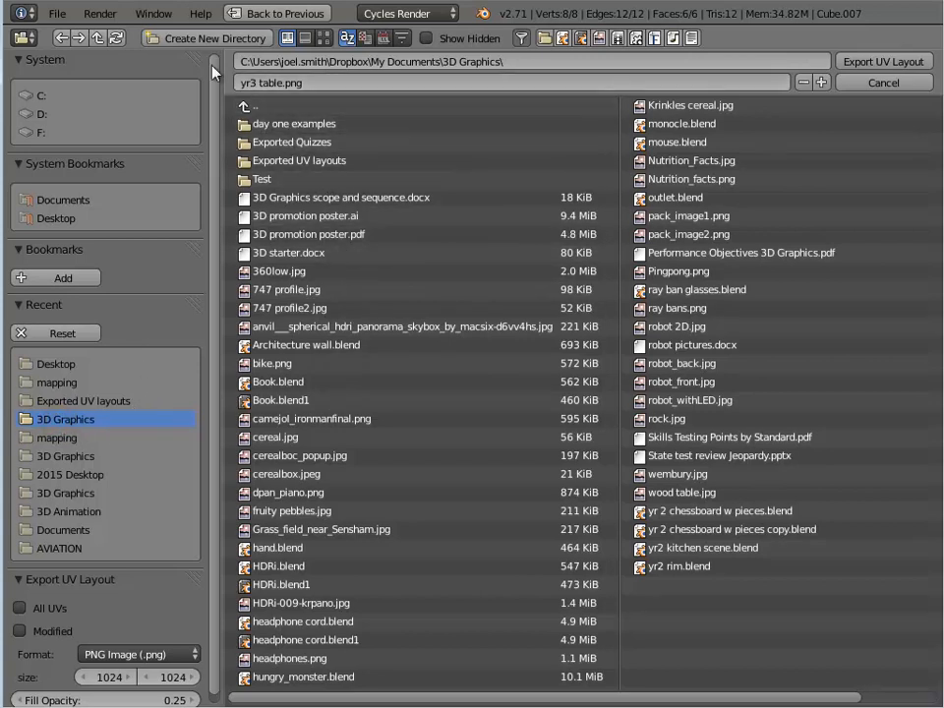
{"action": "left_click", "coordinate": [305, 164]}
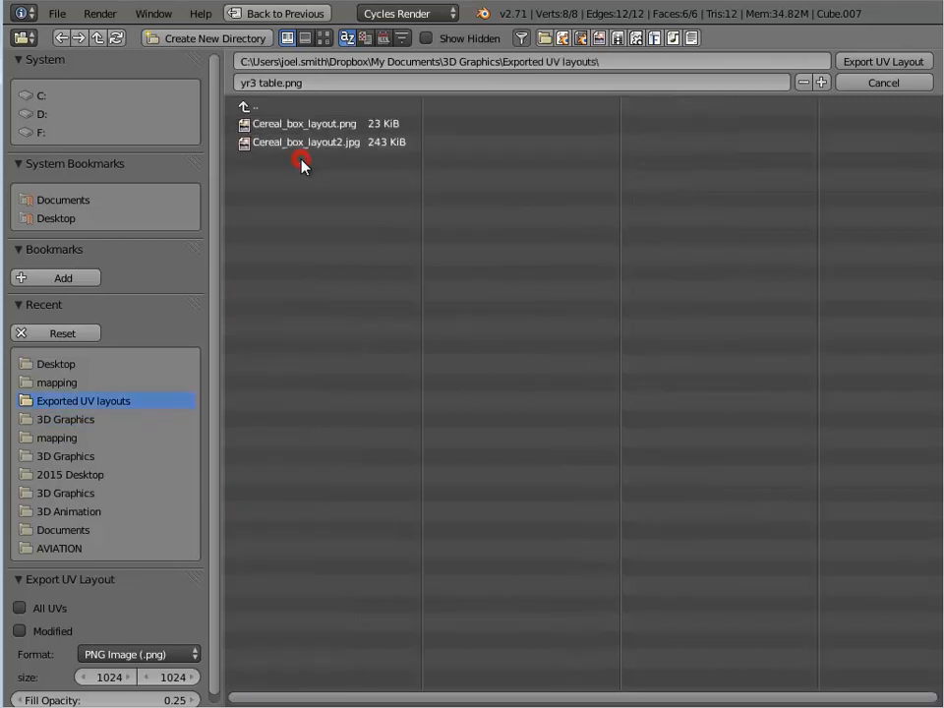
Step: Name the file Cereal_box_layout3.png and export the UV layout as a 1024 × 1024 PNG image
{"action": "left_click", "coordinate": [296, 85]}
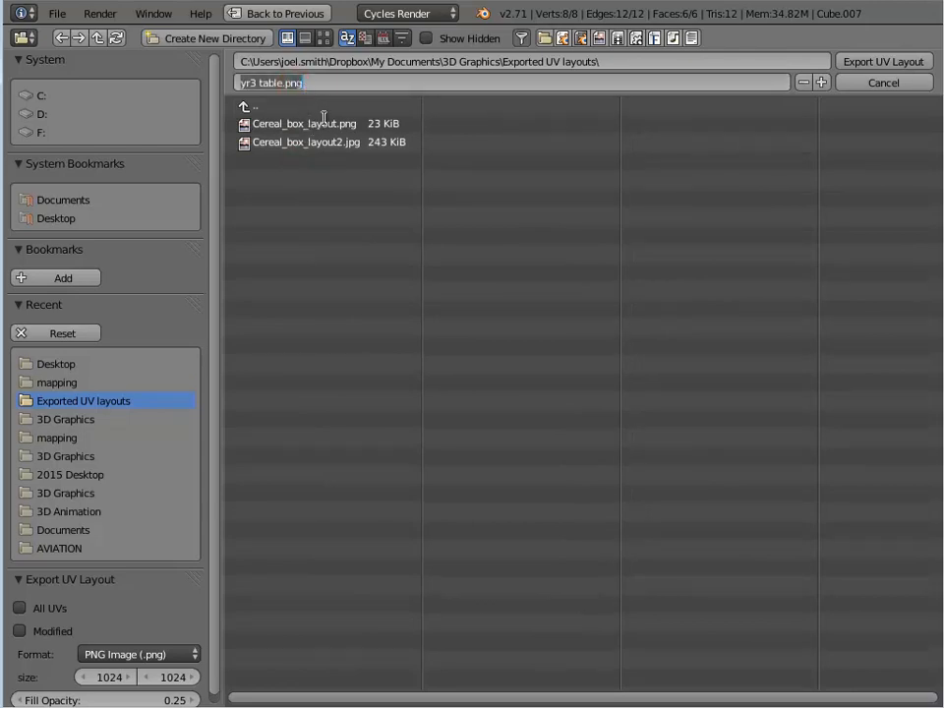
{"action": "type", "text": "c"}
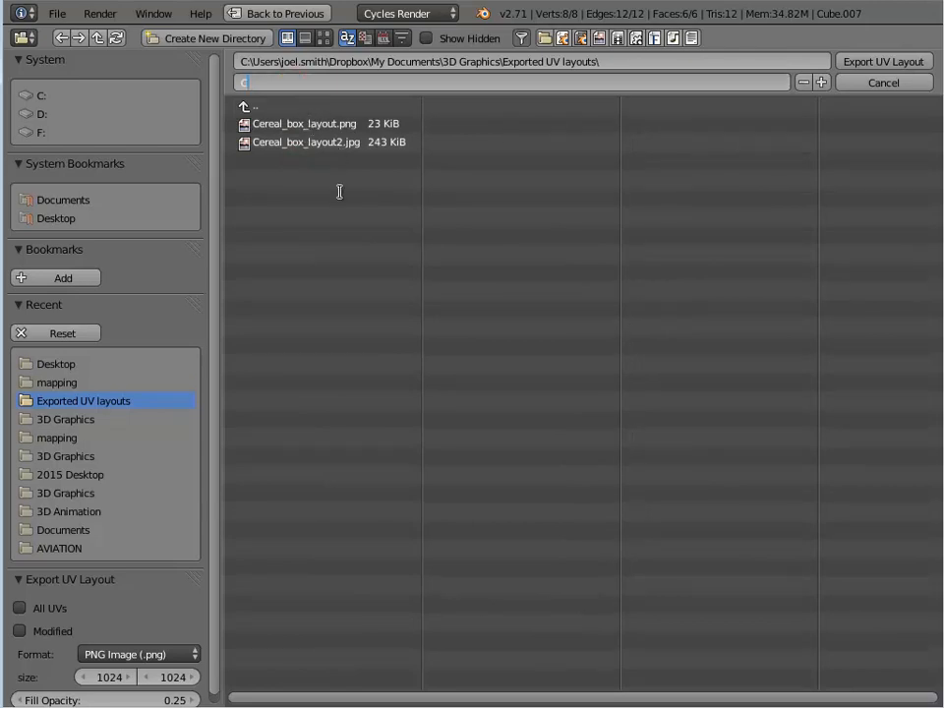
{"action": "type", "text": "ereal_box_layout3"}
{"action": "key", "text": "Return"}
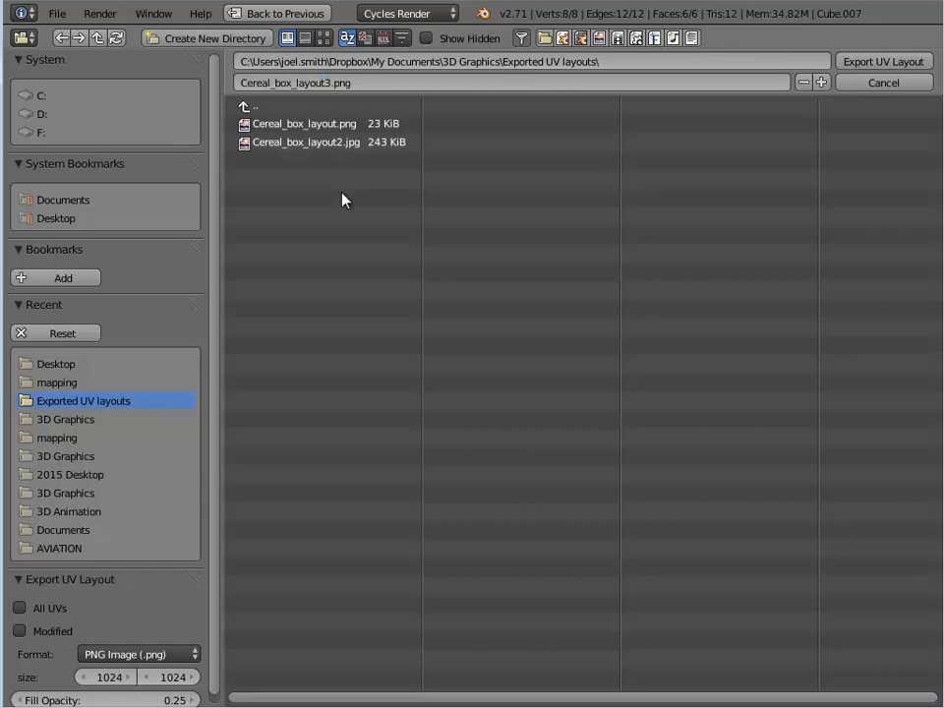
{"action": "left_click", "coordinate": [888, 63]}
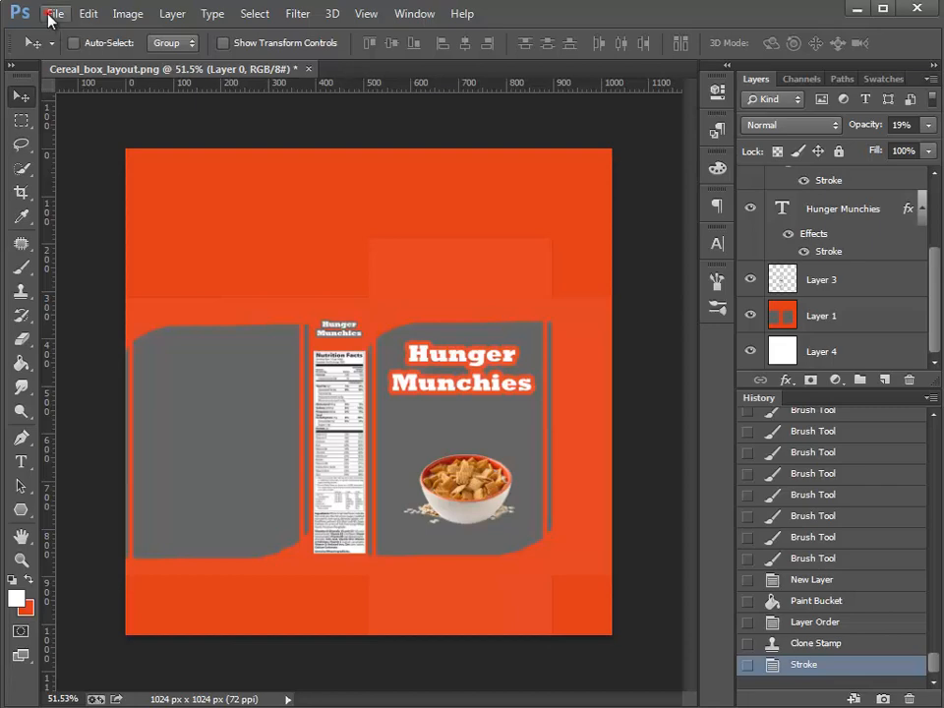
Step: Switch to Photoshop and open Cereal_box_layout3.png from the Exported UV layouts folder
{"action": "left_click", "coordinate": [52, 14]}
{"action": "left_click", "coordinate": [85, 57]}
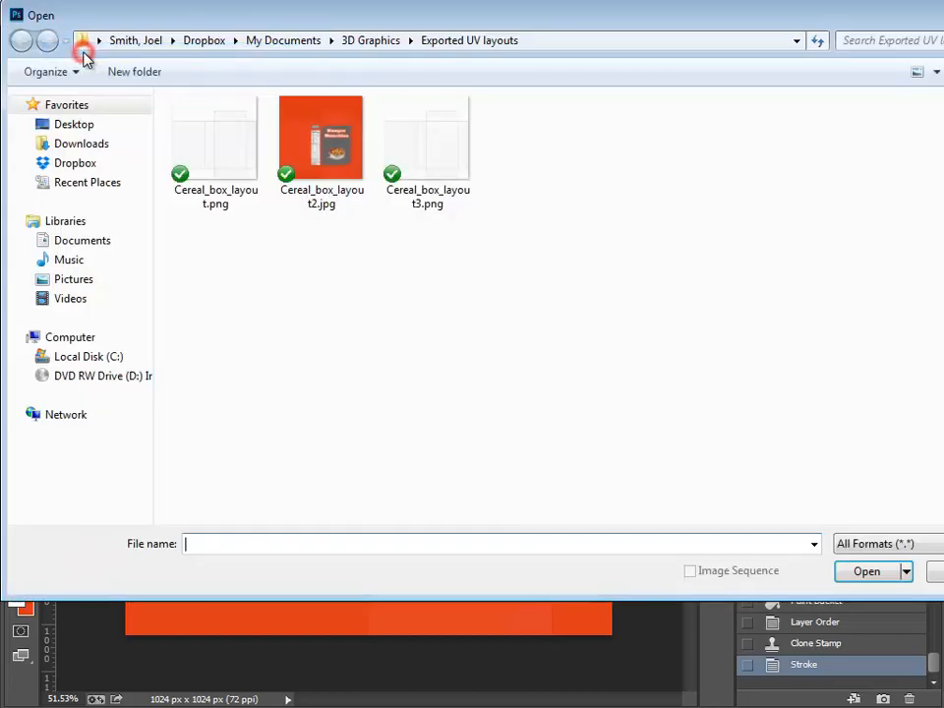
{"action": "double_click", "coordinate": [434, 147]}
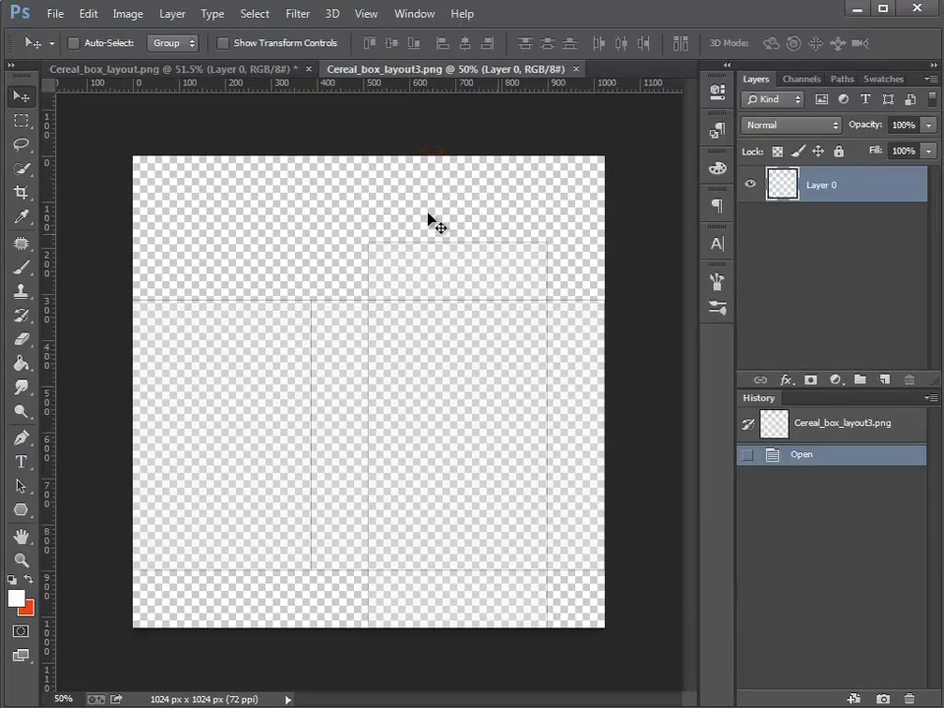
Step: Check the UV layout layer, then switch to the Cereal_box_layout.png artwork and compare it with Layer 0 hidden and shown
{"action": "left_click", "coordinate": [751, 186]}
{"action": "left_click", "coordinate": [751, 186]}
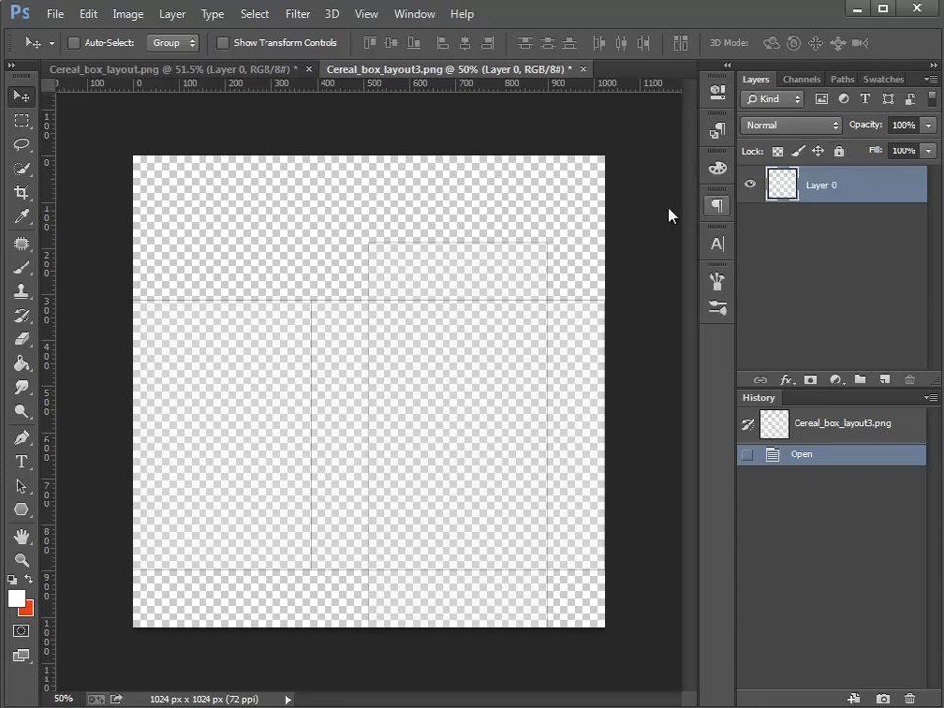
{"action": "left_click", "coordinate": [197, 68]}
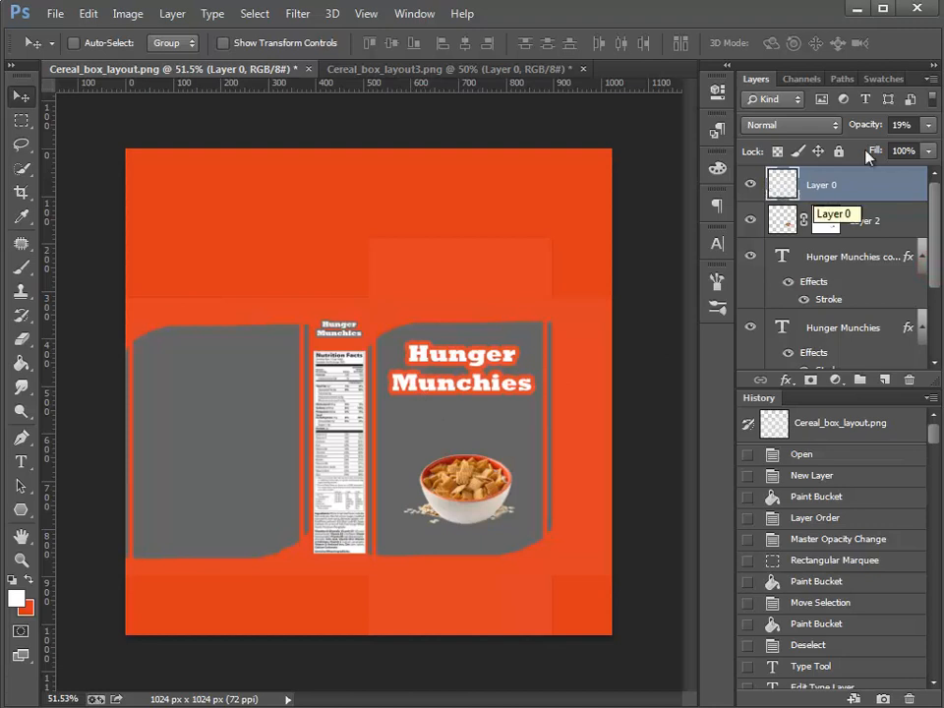
{"action": "left_click", "coordinate": [751, 185]}
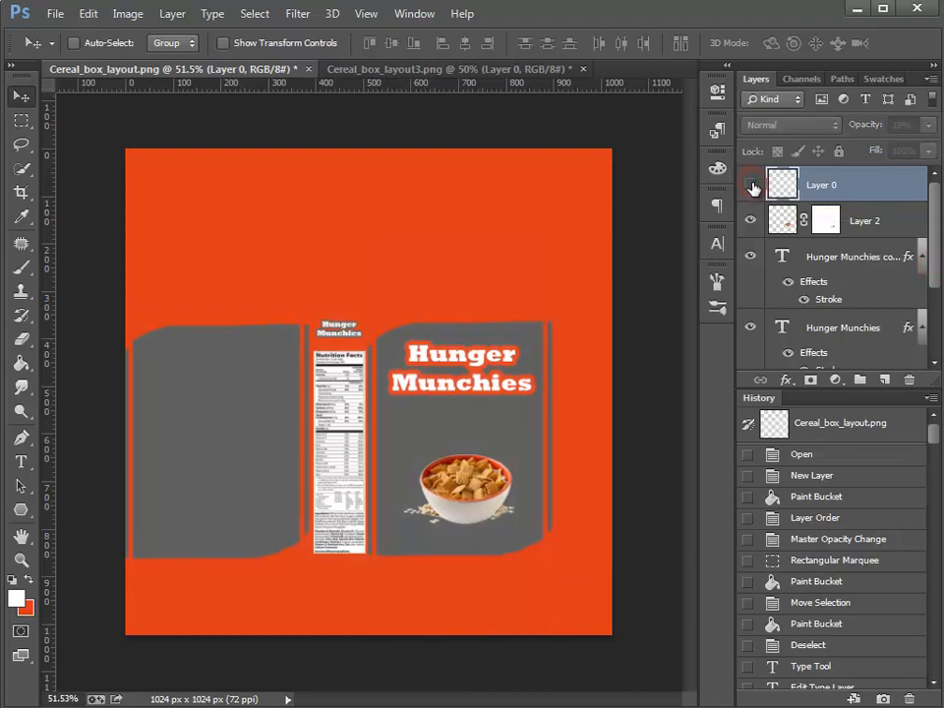
{"action": "left_click", "coordinate": [751, 184]}
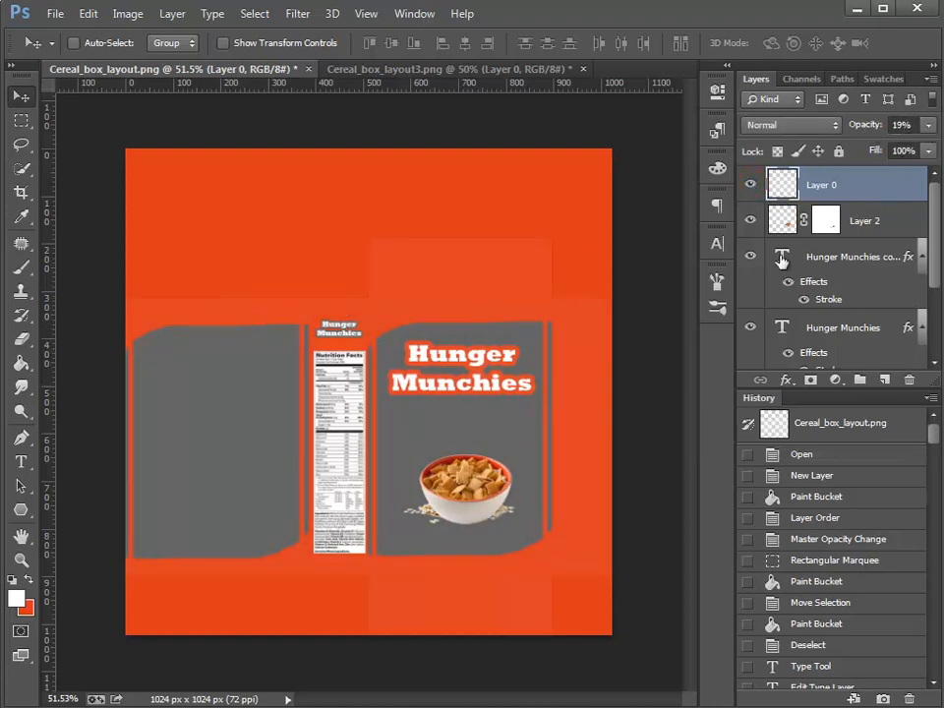
Step: Set the opacity of the UV layout layer, Layer 0, to 21% over the cereal box artwork
{"action": "left_click", "coordinate": [927, 125]}
{"action": "mouse_move", "coordinate": [855, 143]}
{"action": "left_mouse_down"}
{"action": "mouse_move", "coordinate": [934, 143]}
{"action": "mouse_move", "coordinate": [860, 150]}
{"action": "left_mouse_up"}
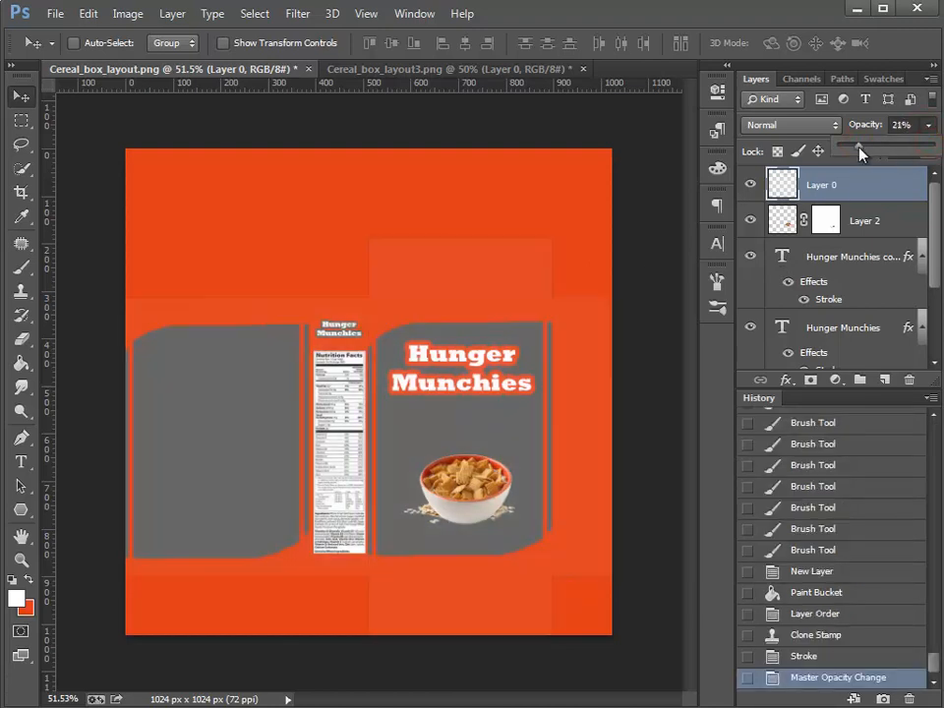
{"action": "left_click", "coordinate": [927, 125]}
Step: Hide Layer 0 and toggle the cereal bowl and both Hunger Munchies text layers to examine what each contributes
{"action": "left_click", "coordinate": [750, 185]}
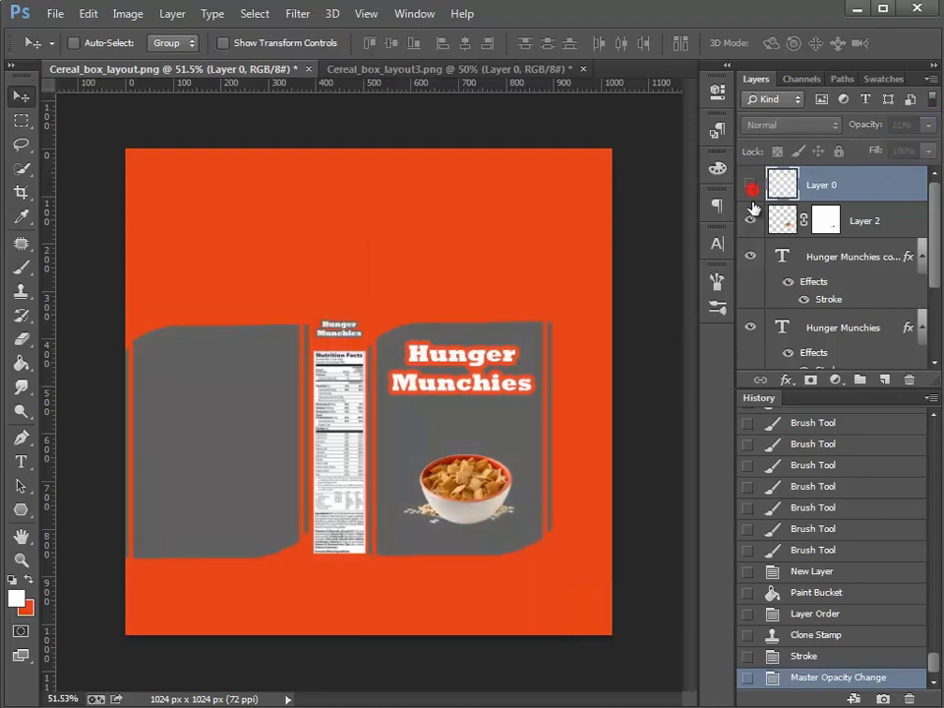
{"action": "left_click", "coordinate": [752, 220]}
{"action": "left_click", "coordinate": [753, 220]}
{"action": "left_click", "coordinate": [753, 220]}
{"action": "left_click", "coordinate": [752, 220]}
{"action": "left_click", "coordinate": [752, 219]}
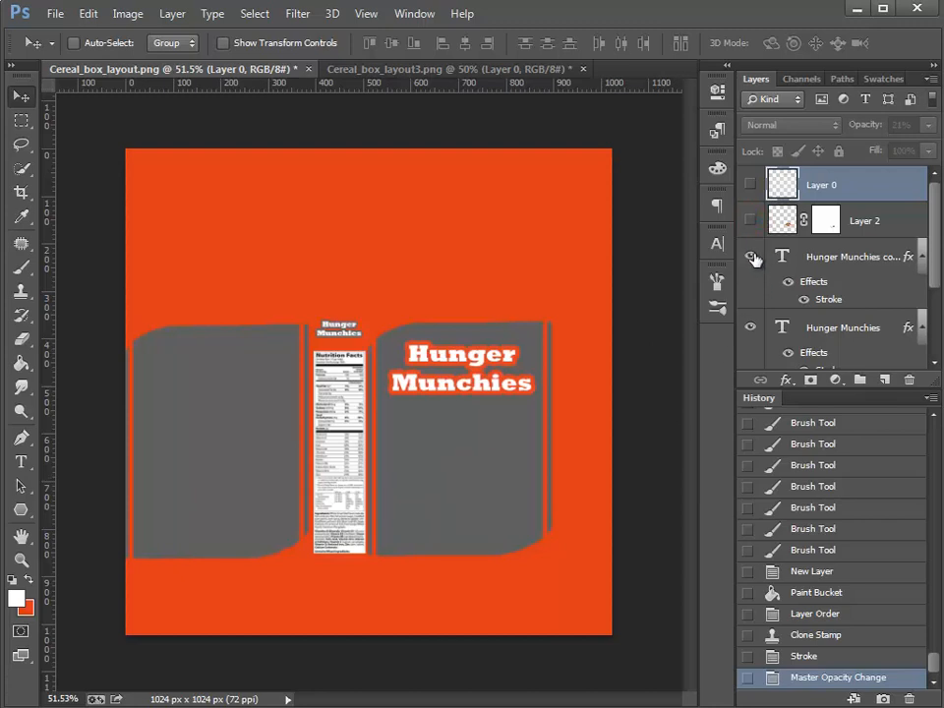
{"action": "left_click", "coordinate": [753, 257]}
{"action": "left_click", "coordinate": [753, 257]}
{"action": "left_click", "coordinate": [749, 257]}
{"action": "left_click", "coordinate": [750, 257]}
{"action": "left_click", "coordinate": [753, 220]}
{"action": "left_click", "coordinate": [750, 327]}
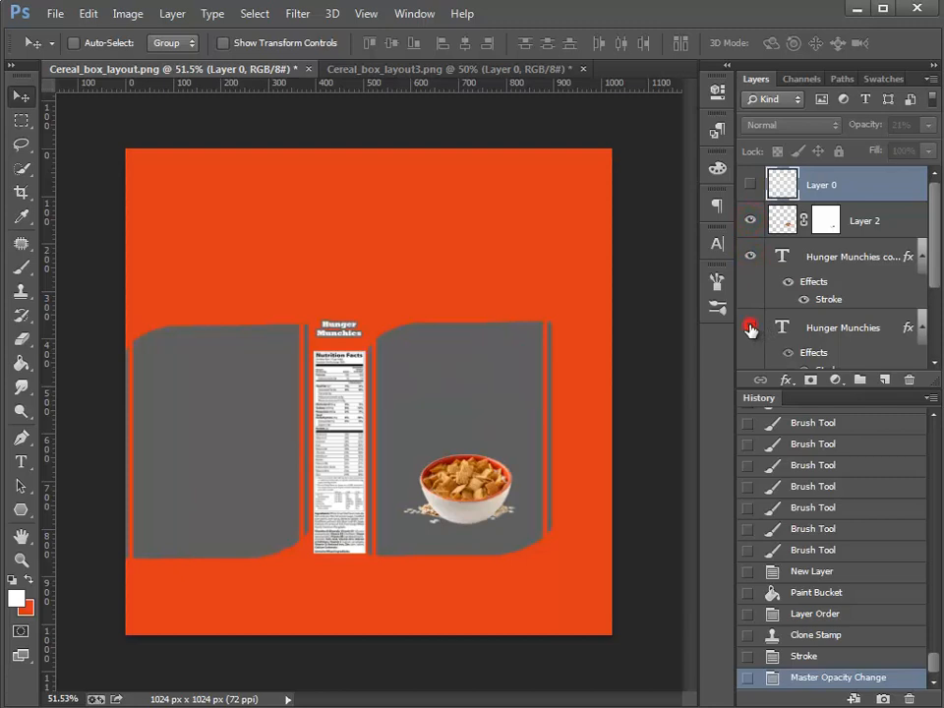
{"action": "left_click", "coordinate": [750, 328]}
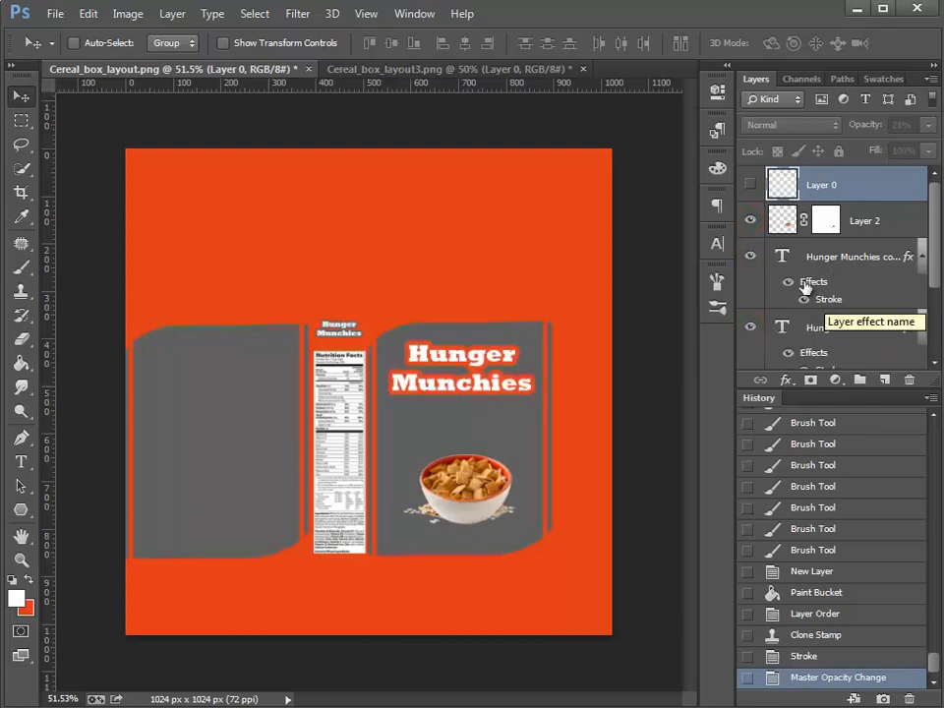
Step: Toggle the nutrition facts layer and the orange background layer to examine them, and show the UV layout layer again
{"action": "scroll", "coordinate": [932, 261], "scroll_direction": "down", "scroll_amount": 5}
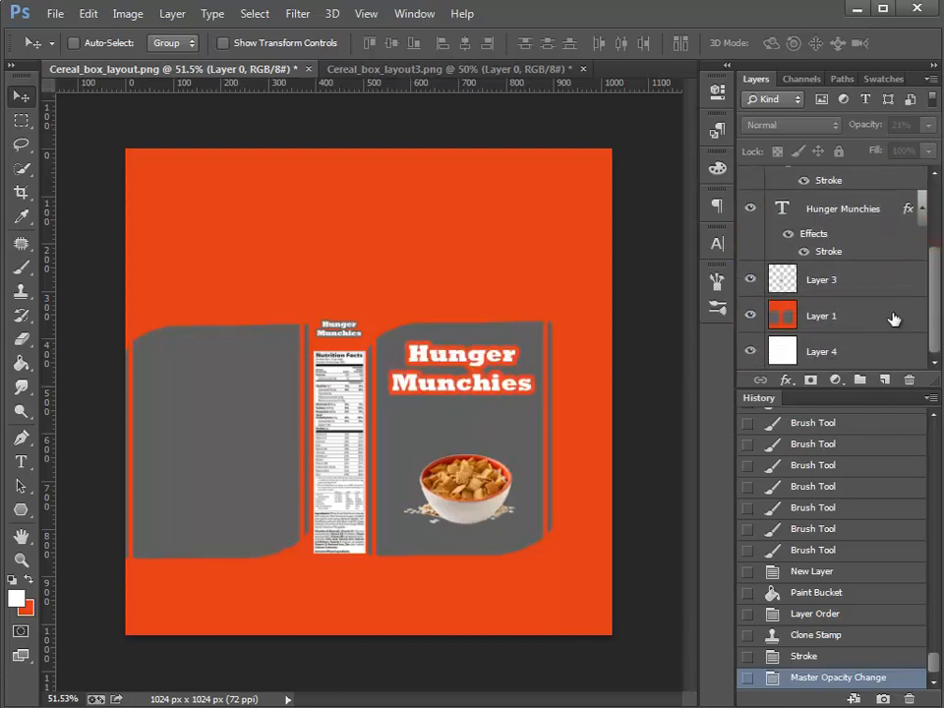
{"action": "left_click", "coordinate": [751, 284]}
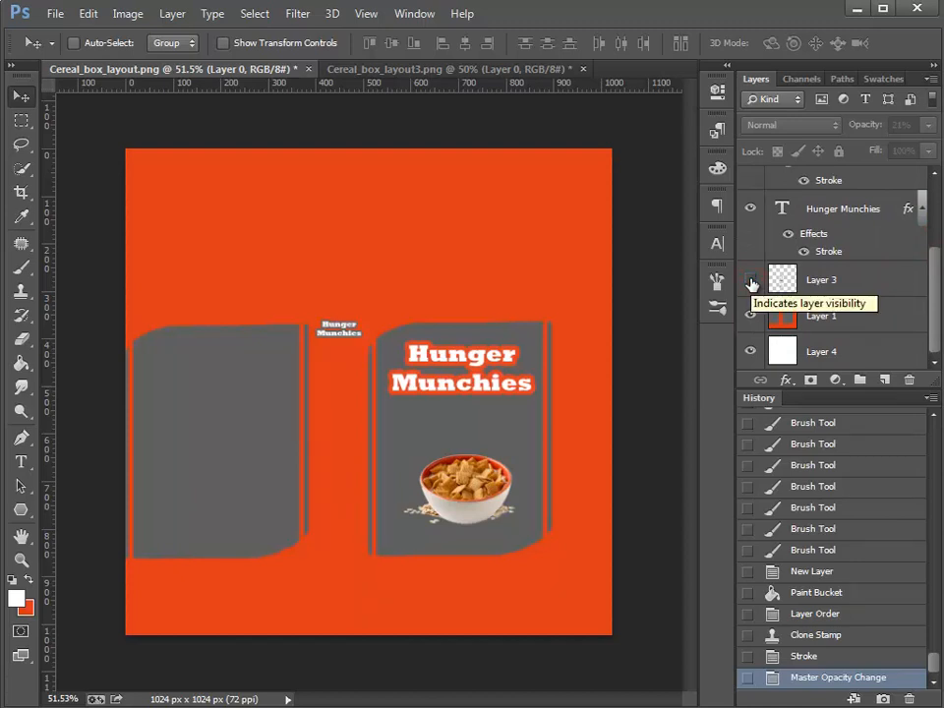
{"action": "left_click", "coordinate": [751, 283]}
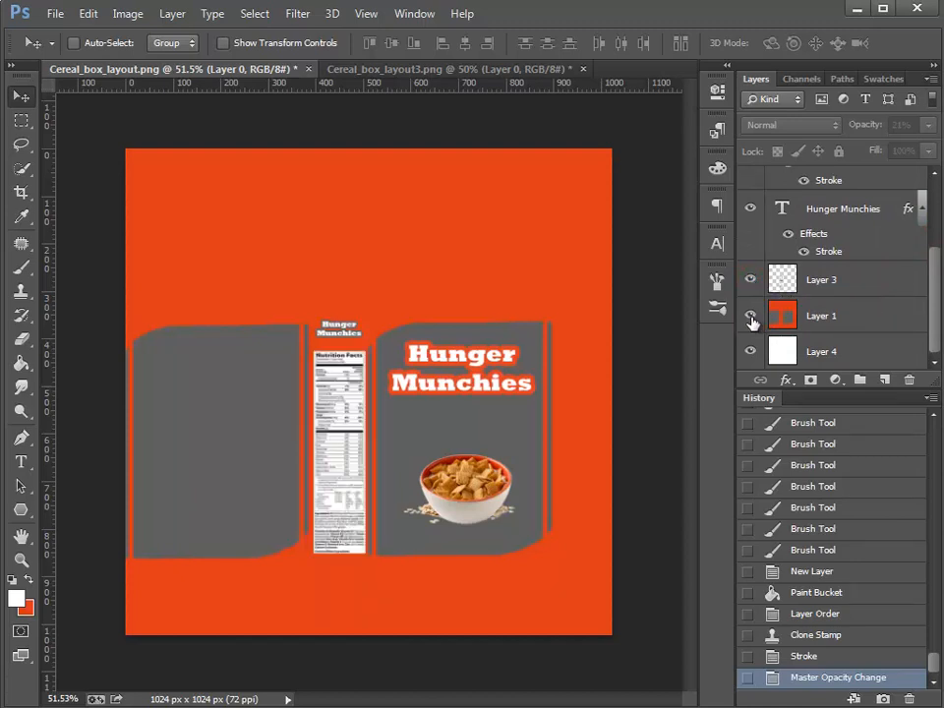
{"action": "left_click", "coordinate": [751, 316]}
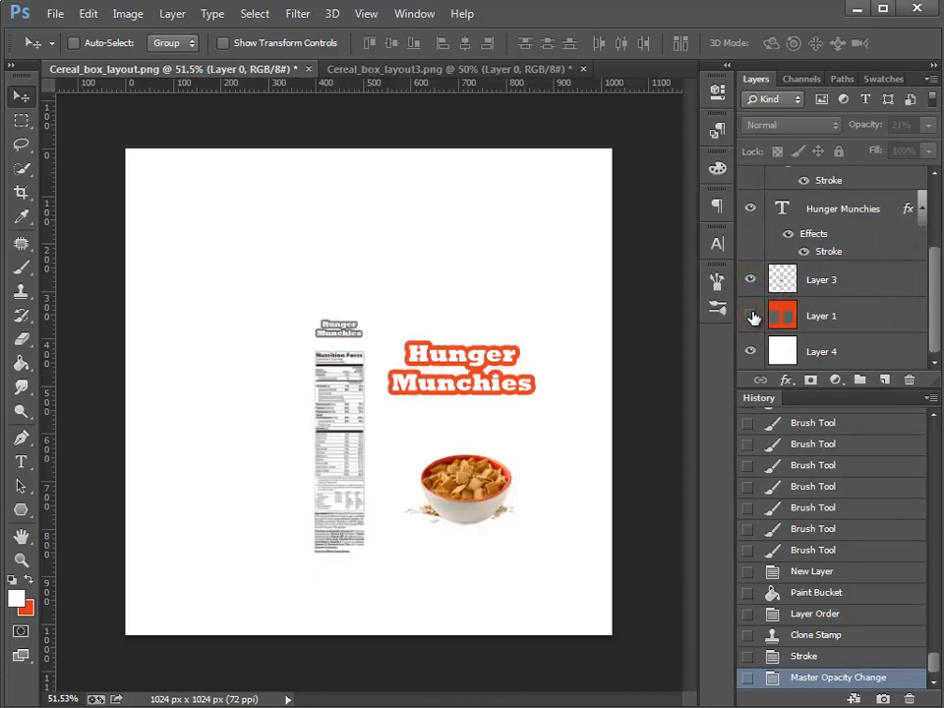
{"action": "left_click", "coordinate": [752, 315]}
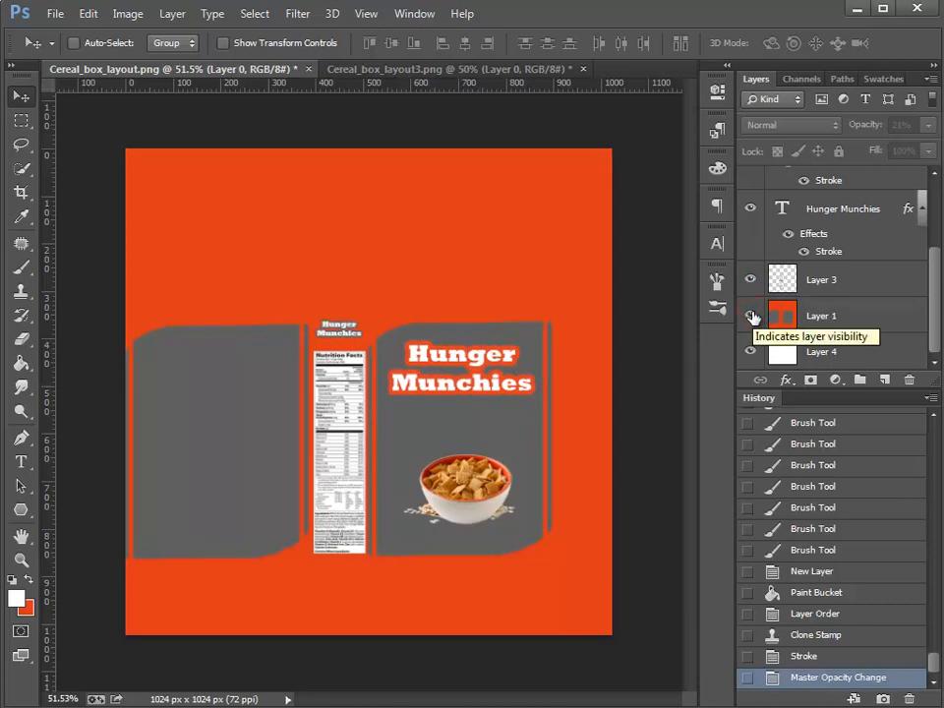
{"action": "scroll", "coordinate": [929, 317], "scroll_direction": "up", "scroll_amount": 3}
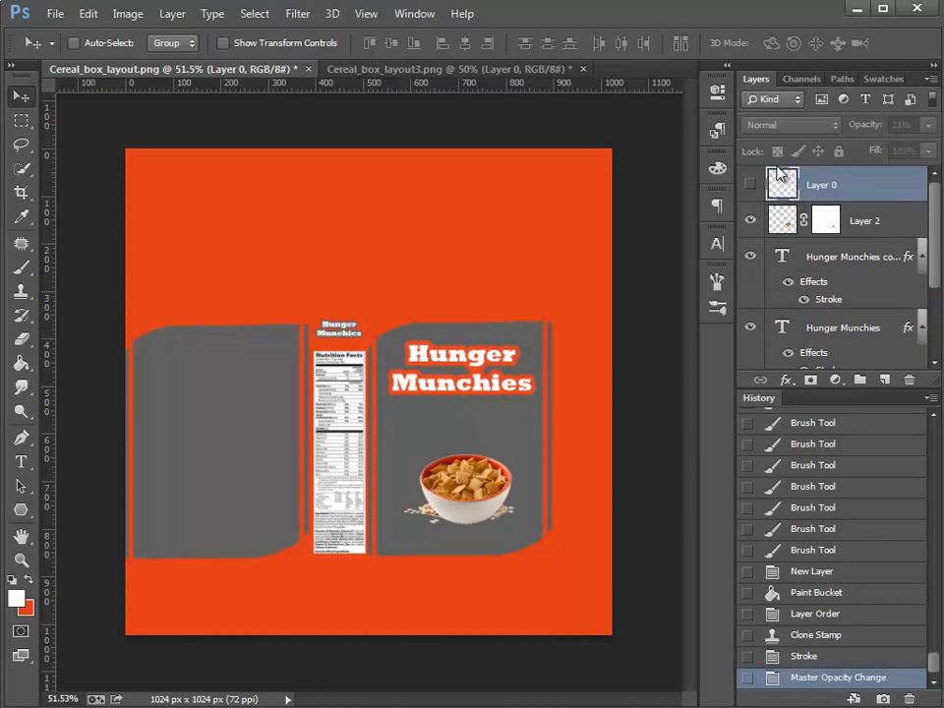
{"action": "left_click", "coordinate": [749, 185]}
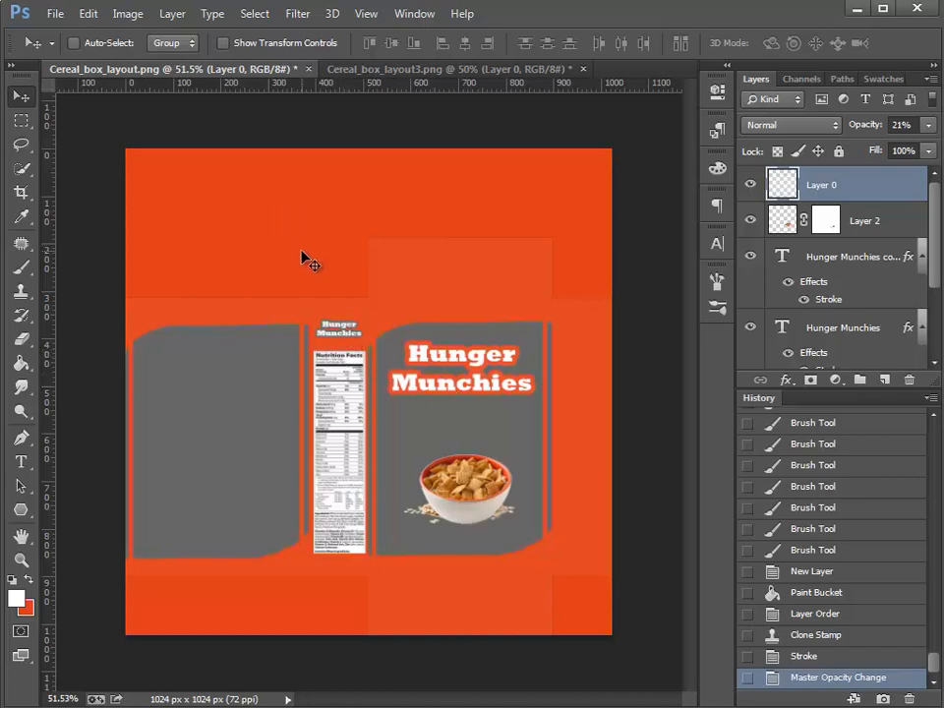
Step: Start saving the artwork under a new name in the Exported UV layouts folder, with JPEG as the file type
{"action": "left_click", "coordinate": [63, 17]}
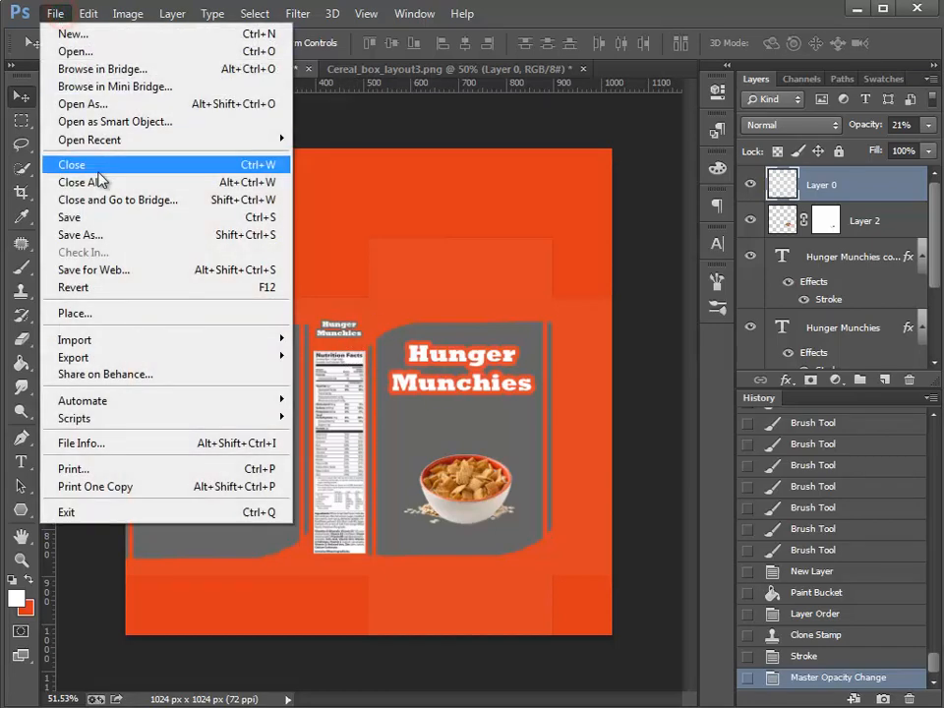
{"action": "left_click", "coordinate": [117, 237]}
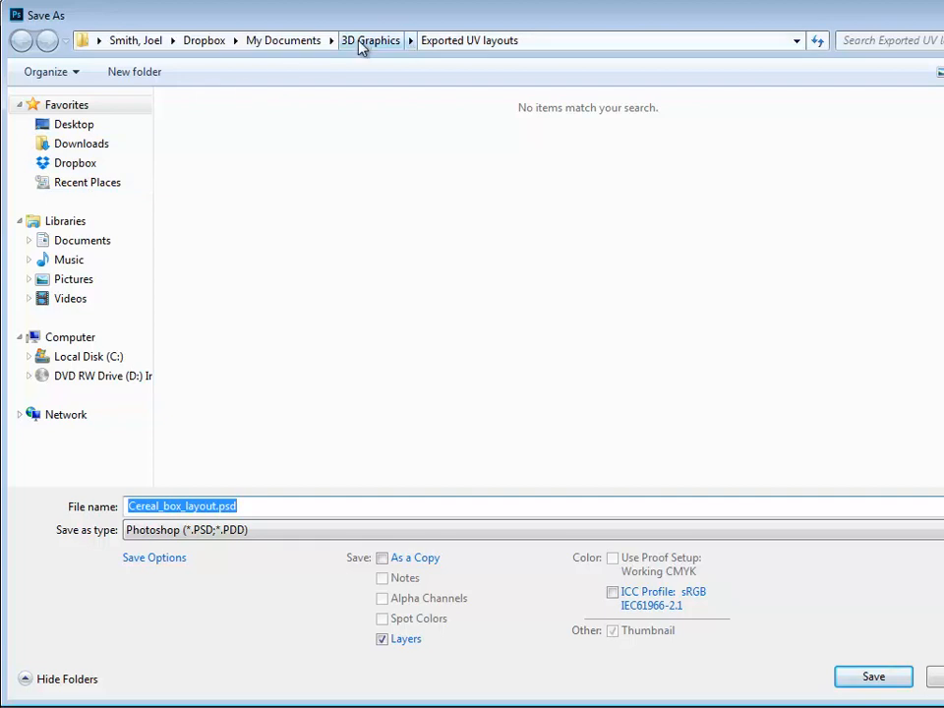
{"action": "left_click", "coordinate": [199, 531]}
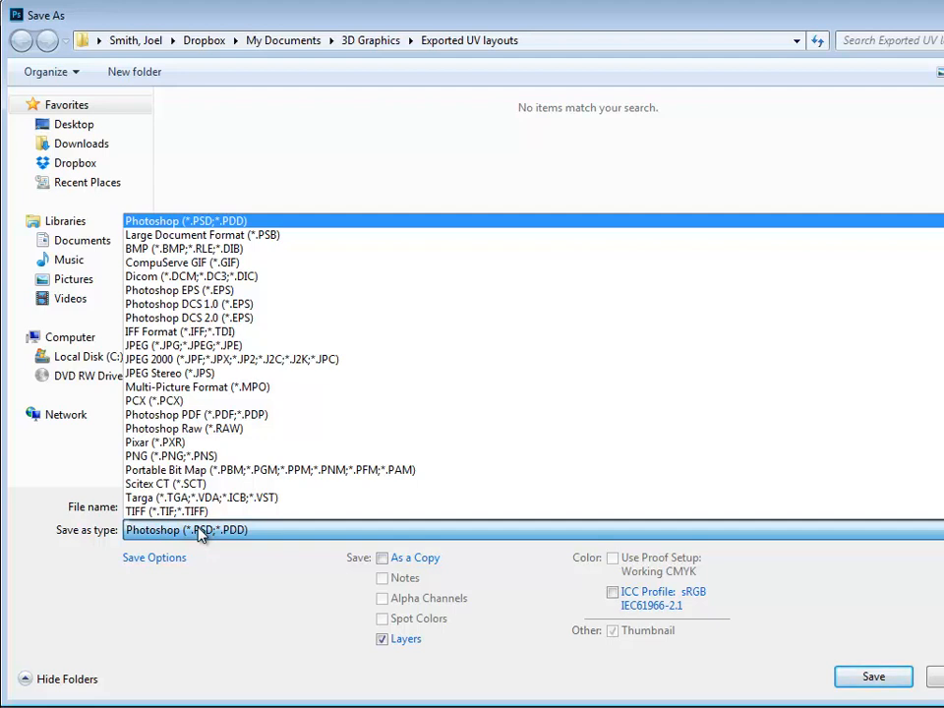
{"action": "left_click", "coordinate": [177, 352]}
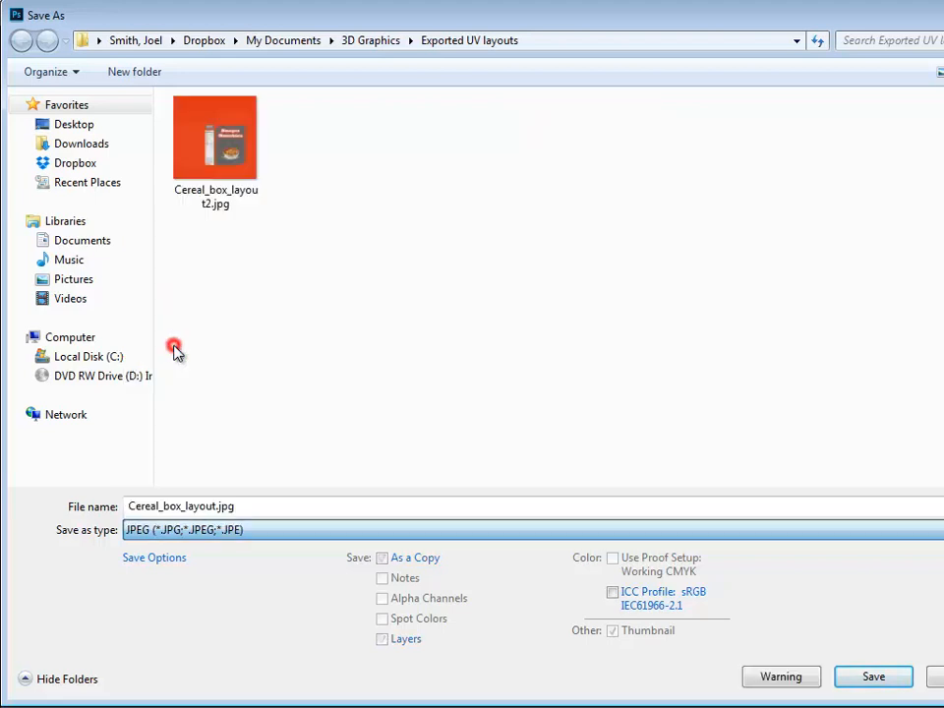
Step: Name the file Cereal_box_layout4.jpg and save it as a baseline standard JPEG at maximum quality 12
{"action": "double_click", "coordinate": [239, 506]}
{"action": "left_click", "coordinate": [218, 507]}
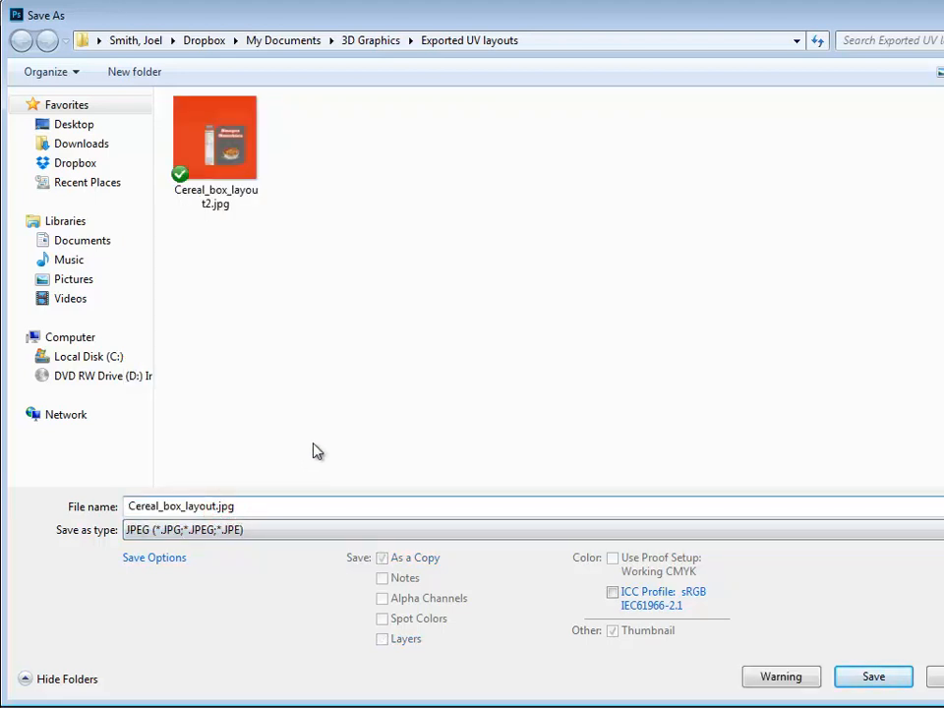
{"action": "type", "text": "3"}
{"action": "key", "text": "BackSpace"}
{"action": "type", "text": "4"}
{"action": "left_click", "coordinate": [899, 680]}
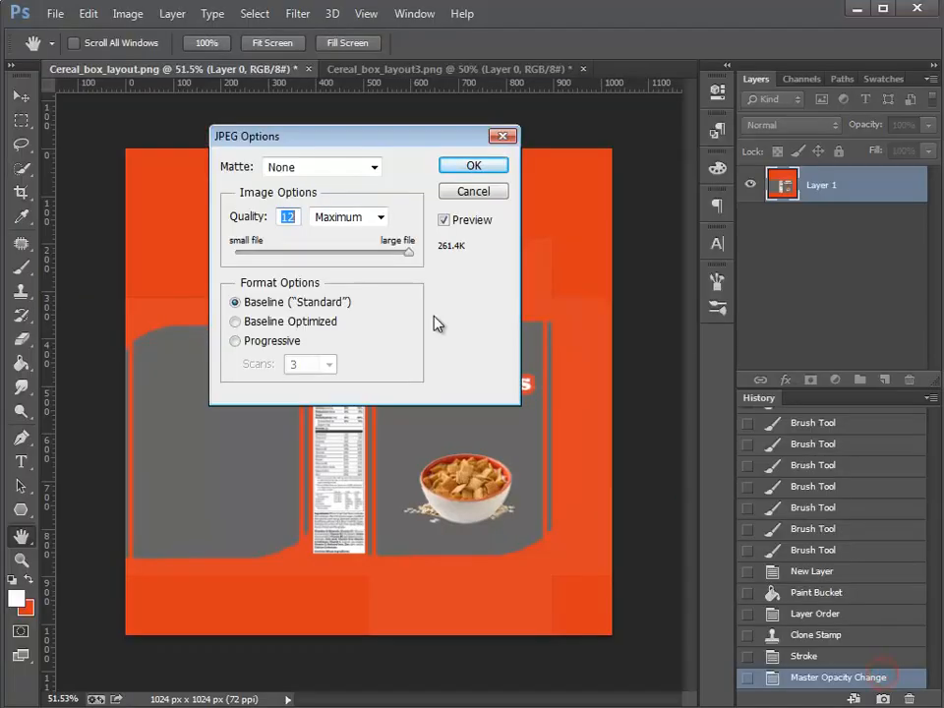
{"action": "left_click", "coordinate": [475, 167]}
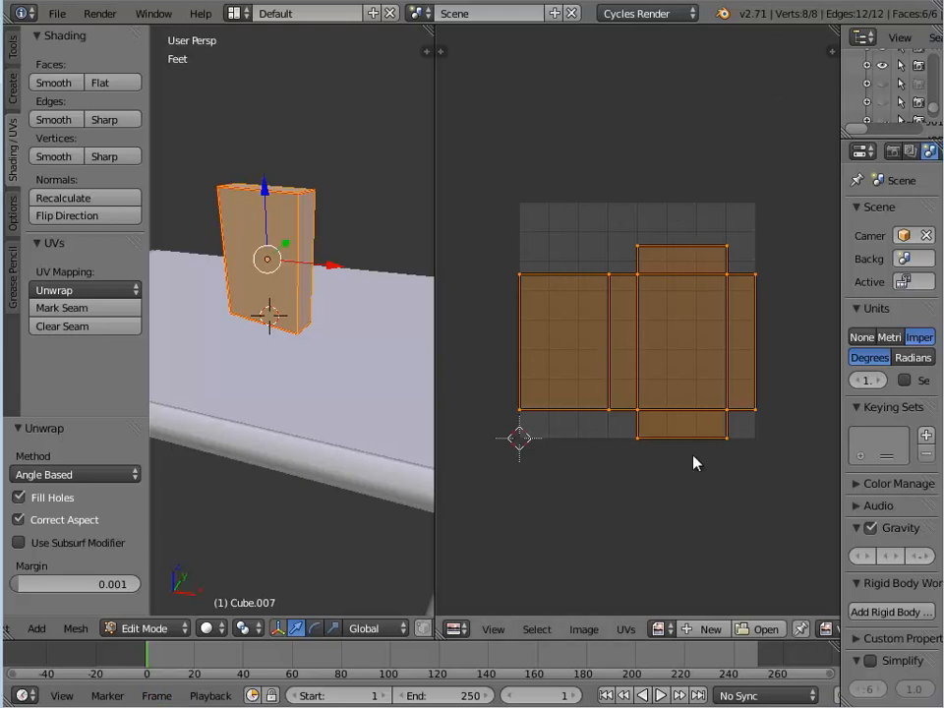
Step: Switch to Blender, widen the properties area, return the cereal box to Object Mode and add a new material to it
{"action": "scroll", "coordinate": [903, 157], "scroll_direction": "down", "scroll_amount": 3}
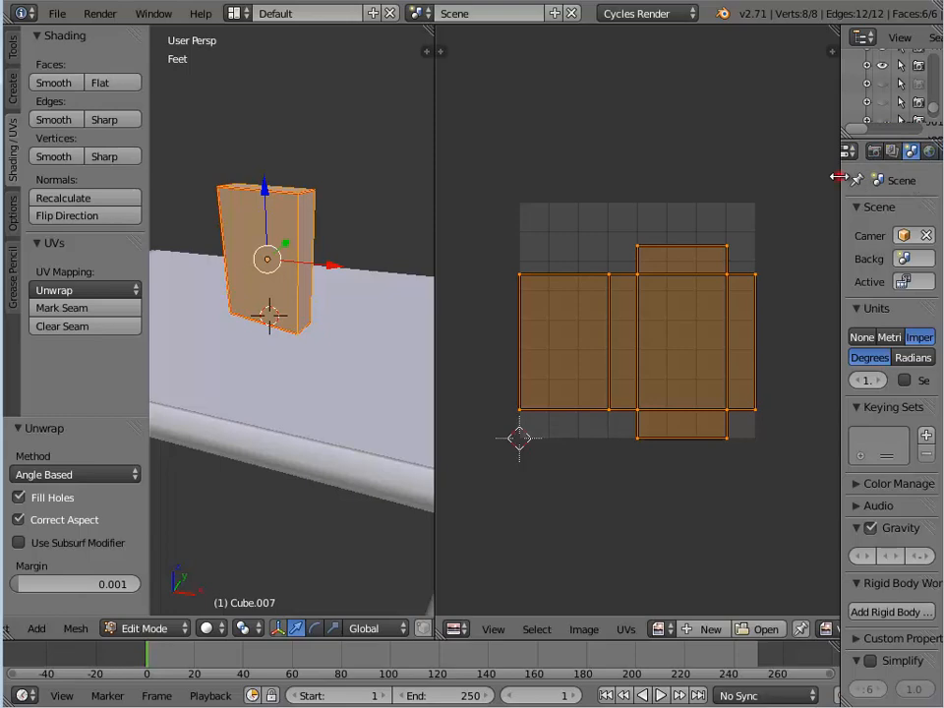
{"action": "left_click_drag", "start_coordinate": [843, 175], "coordinate": [742, 175]}
{"action": "left_click", "coordinate": [935, 151]}
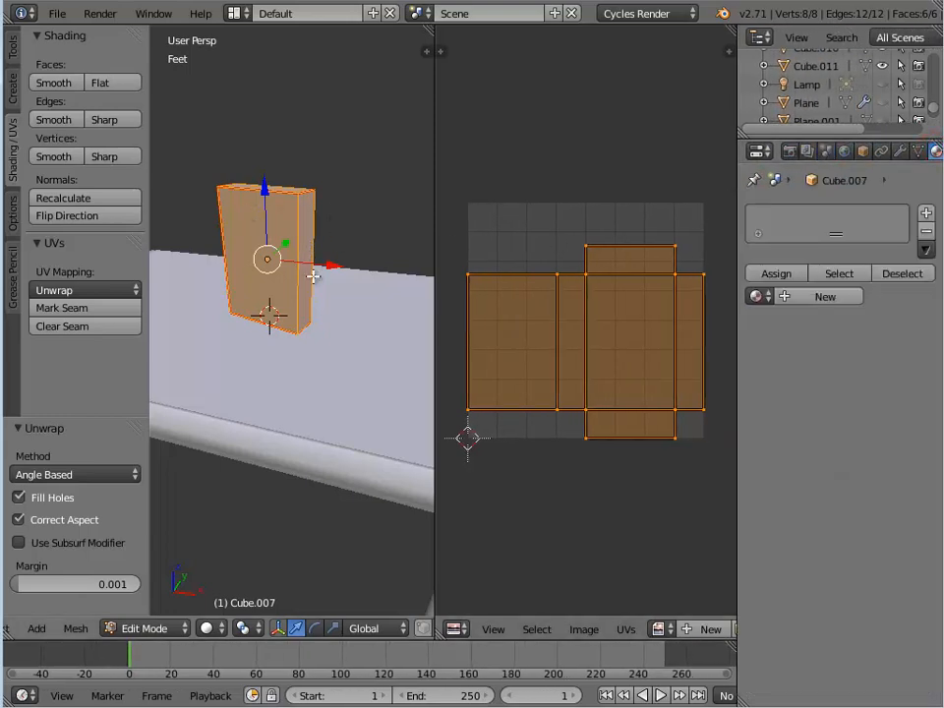
{"action": "key", "text": "Tab"}
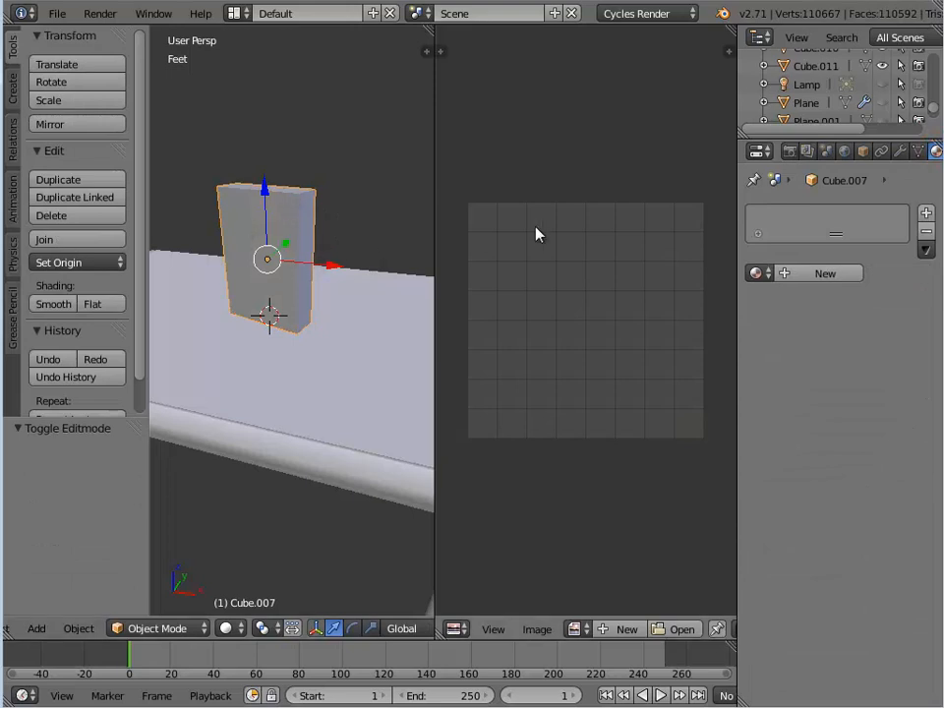
{"action": "left_click", "coordinate": [831, 274]}
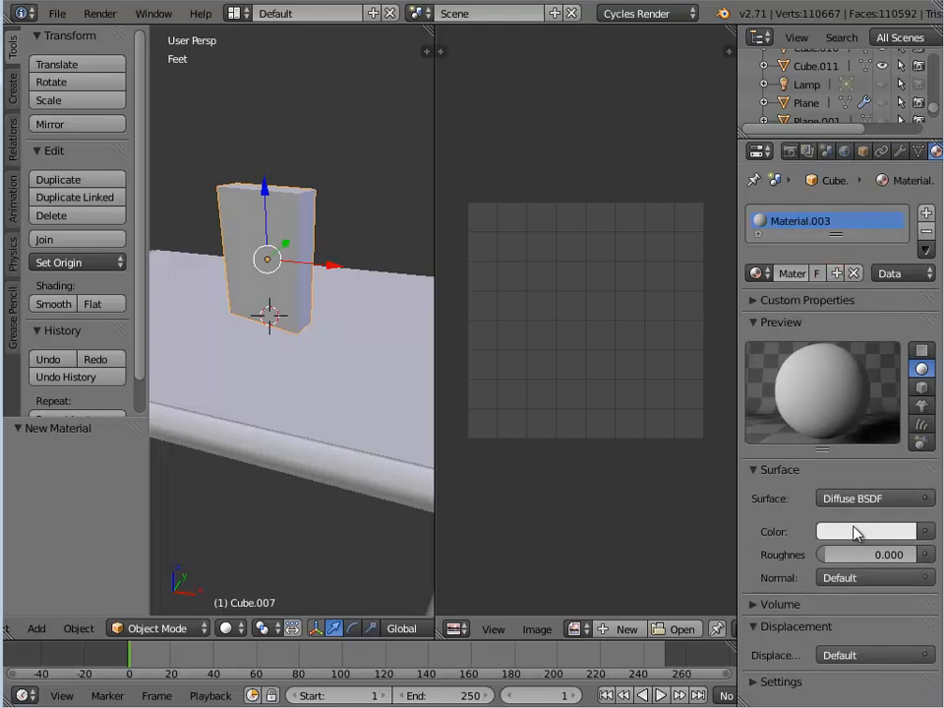
Step: Display the 3D view with Material shading and view the cereal box on the wooden table from an angle
{"action": "left_click", "coordinate": [239, 634]}
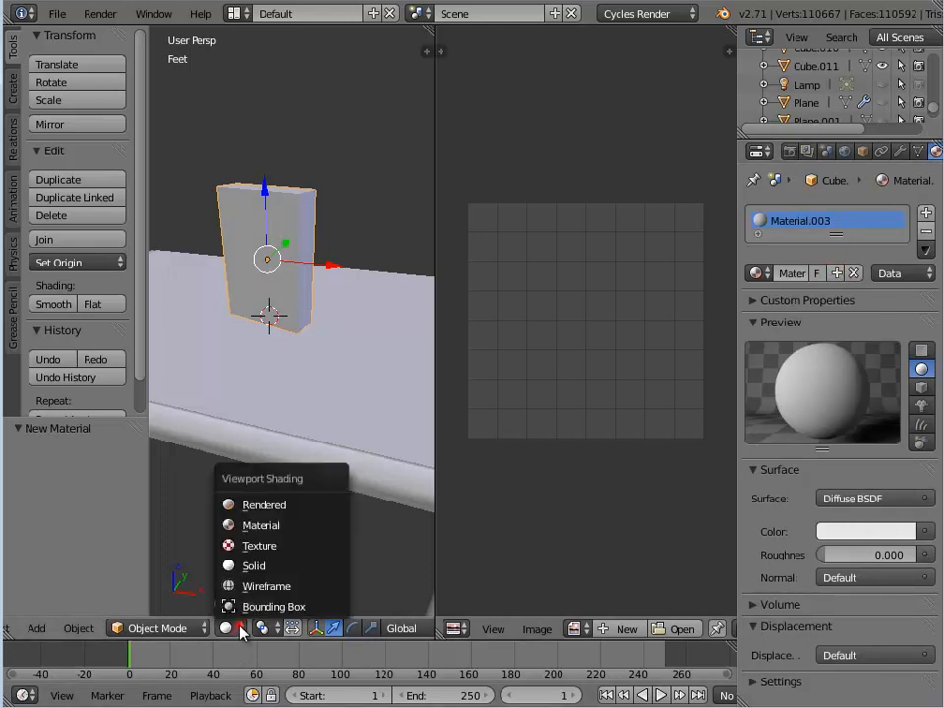
{"action": "left_click", "coordinate": [251, 526]}
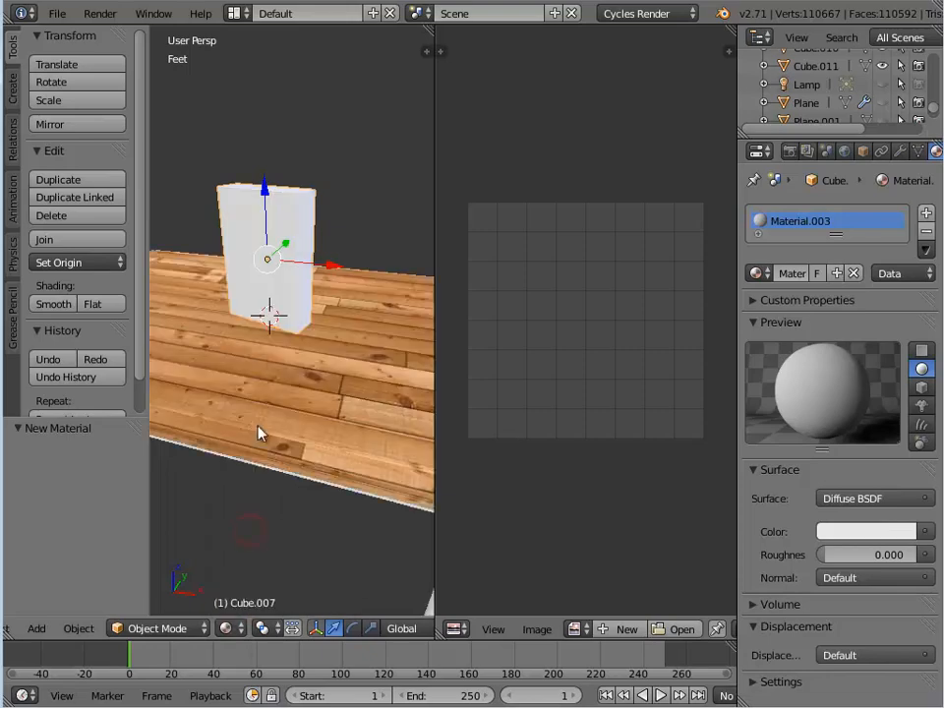
{"action": "scroll", "coordinate": [266, 393], "scroll_direction": "down", "scroll_amount": 6}
{"action": "scroll", "coordinate": [324, 322], "scroll_direction": "up", "scroll_amount": 3}
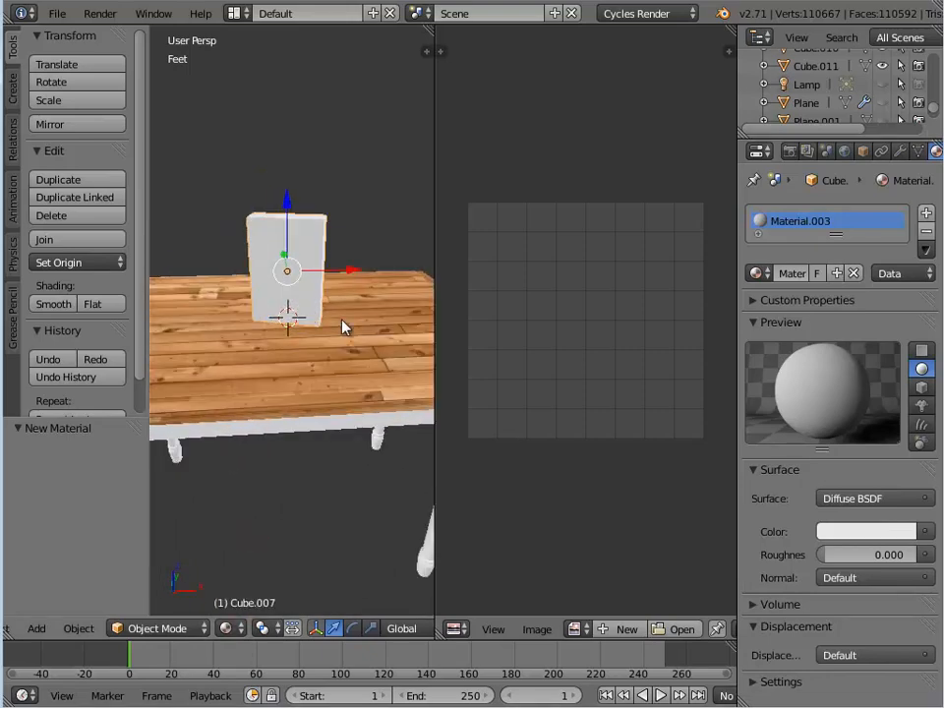
{"action": "middle_click_drag", "start_coordinate": [345, 326], "coordinate": [274, 326]}
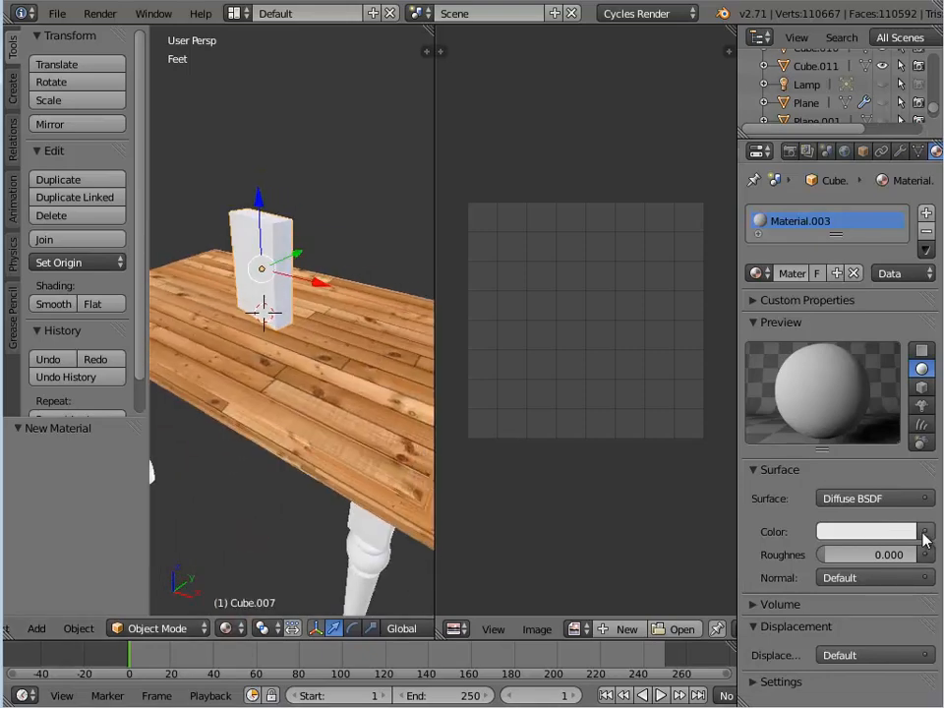
Step: Set the material's diffuse color to an Image Texture and load Cereal_box_layout4.jpg from the Exported UV layouts folder
{"action": "left_click", "coordinate": [925, 532]}
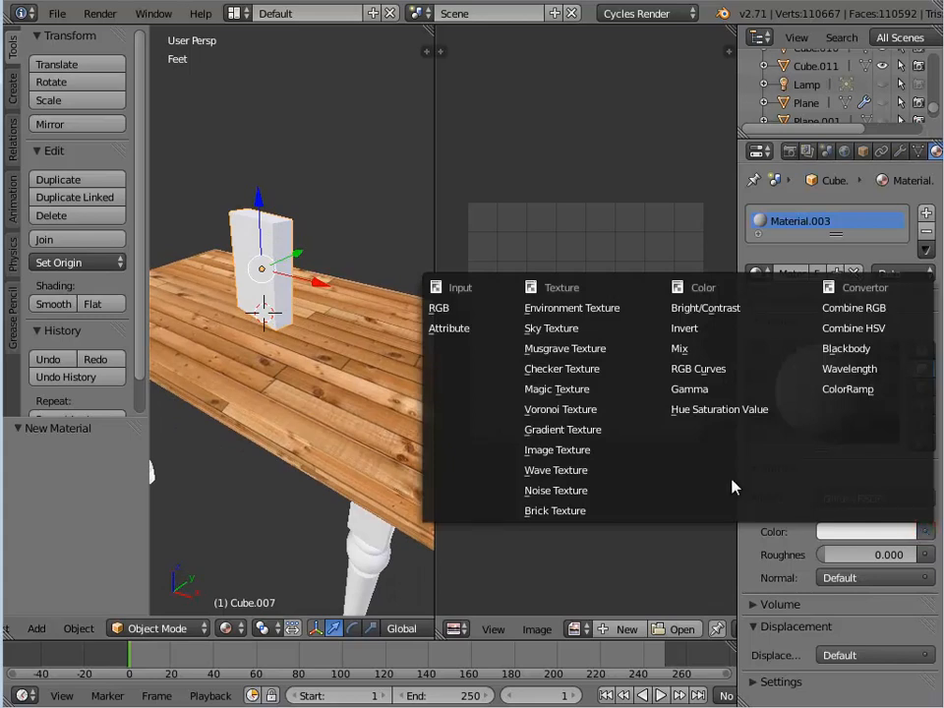
{"action": "left_click", "coordinate": [575, 452]}
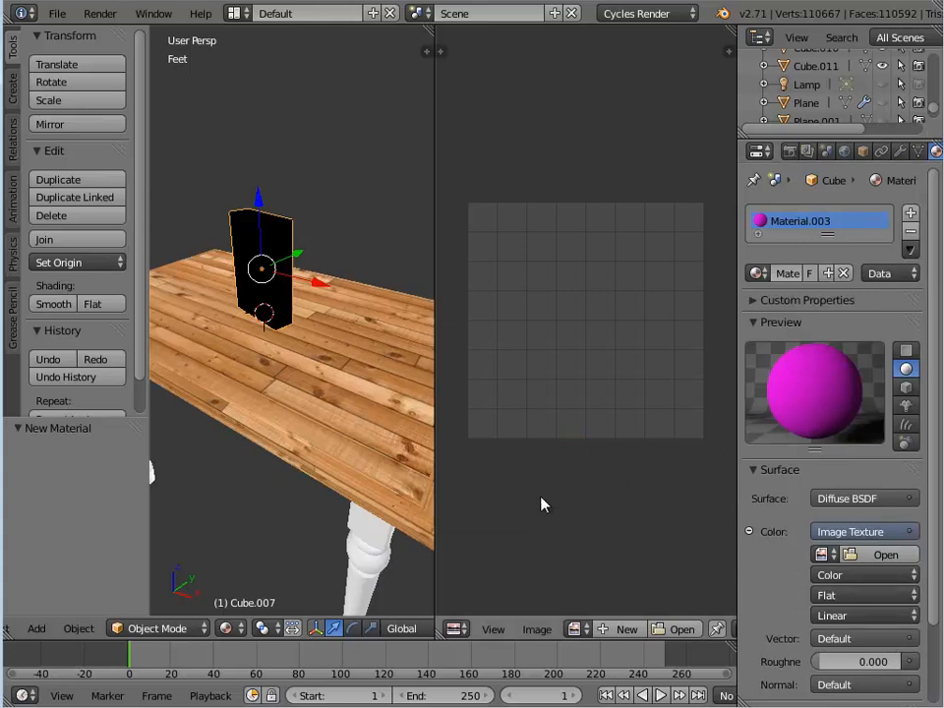
{"action": "left_click", "coordinate": [879, 555]}
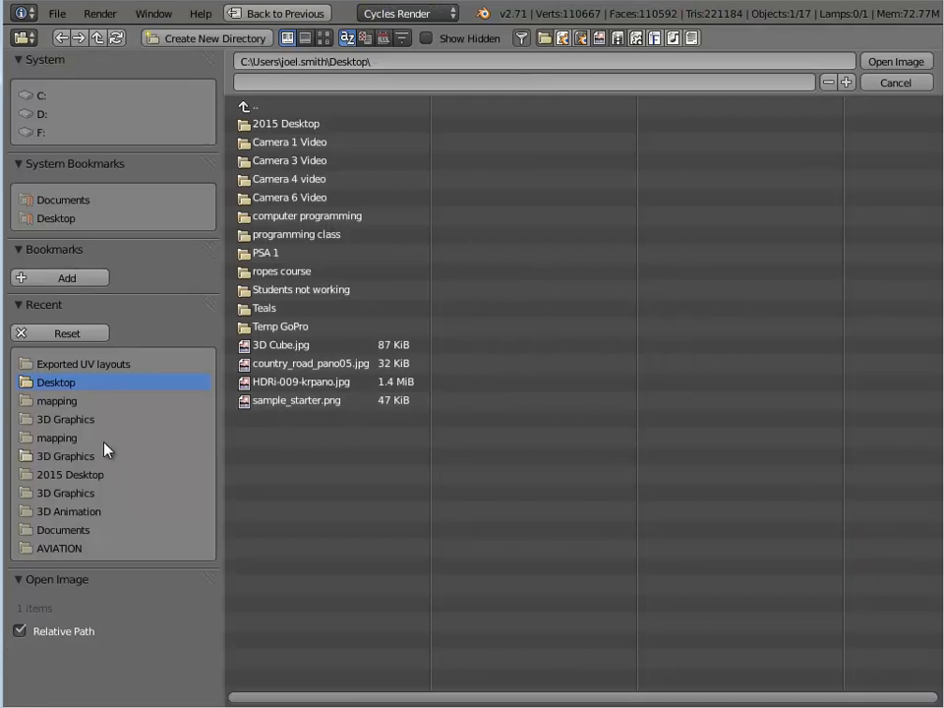
{"action": "left_click", "coordinate": [69, 455]}
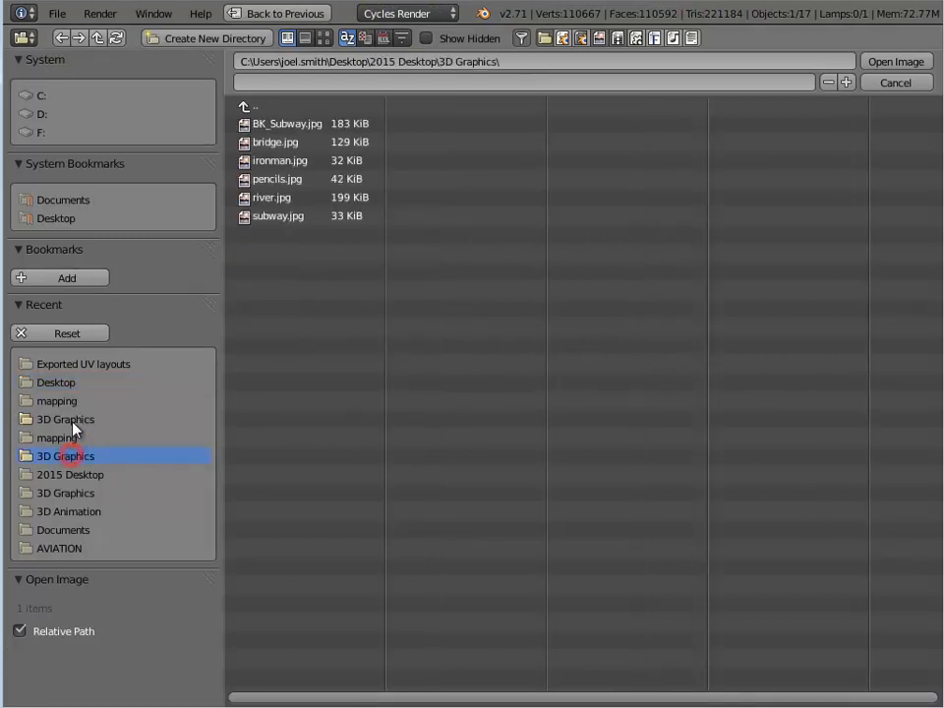
{"action": "left_click", "coordinate": [57, 419]}
{"action": "left_click", "coordinate": [287, 162]}
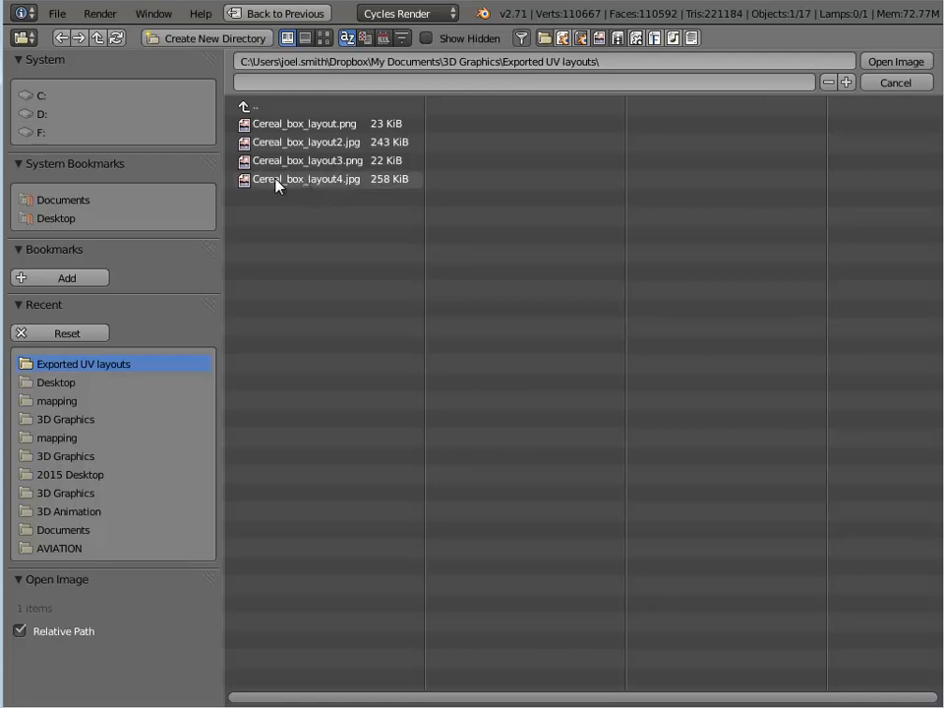
{"action": "double_click", "coordinate": [303, 180]}
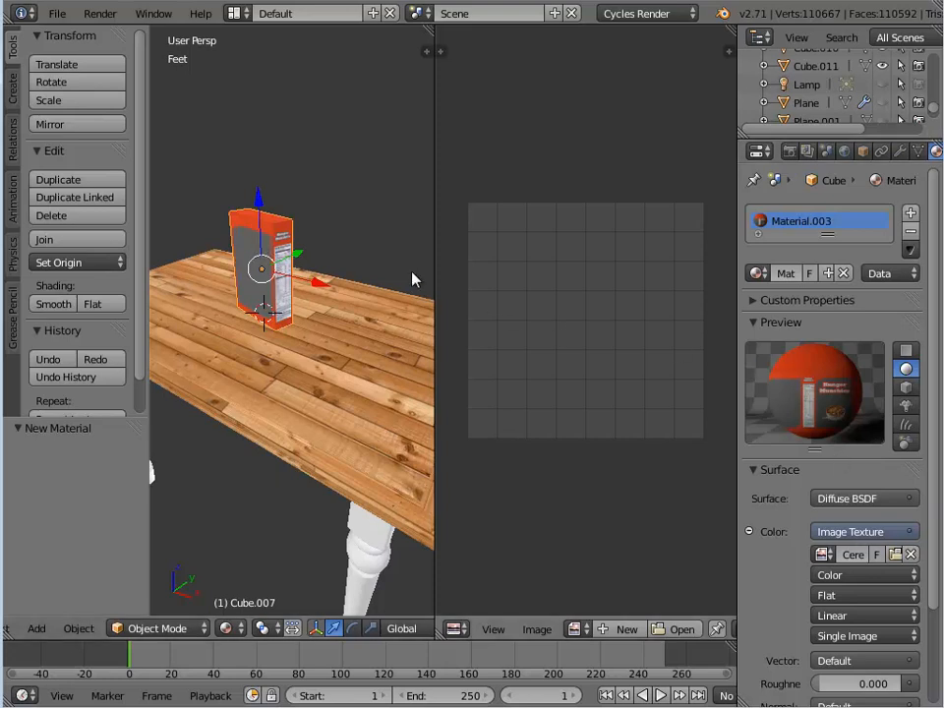
Step: Put the cereal box in Edit Mode and display Cereal_box_layout4.jpg behind its UV layout in the image editor
{"action": "key", "text": "Tab"}
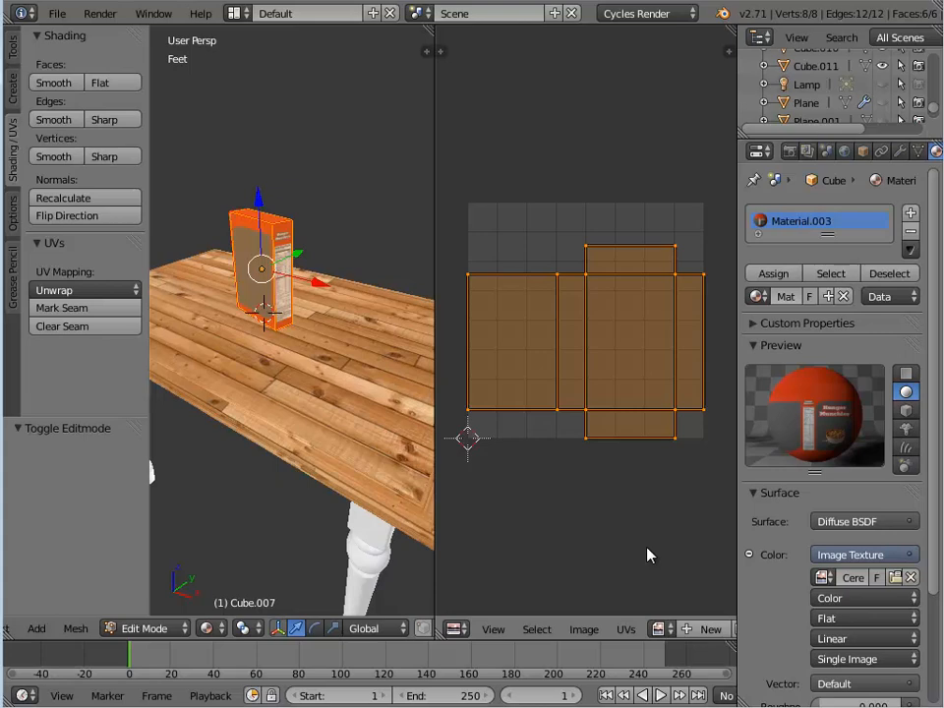
{"action": "middle_click_drag", "start_coordinate": [282, 313], "coordinate": [147, 326]}
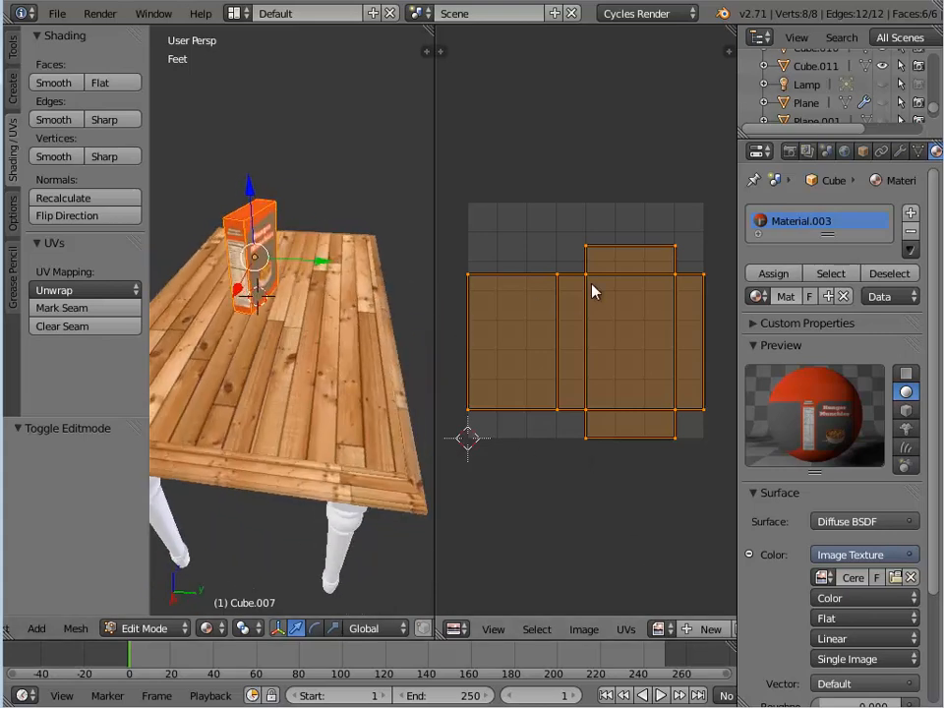
{"action": "middle_click_drag", "start_coordinate": [592, 283], "coordinate": [532, 288]}
{"action": "scroll", "coordinate": [275, 265], "scroll_direction": "up", "scroll_amount": 6}
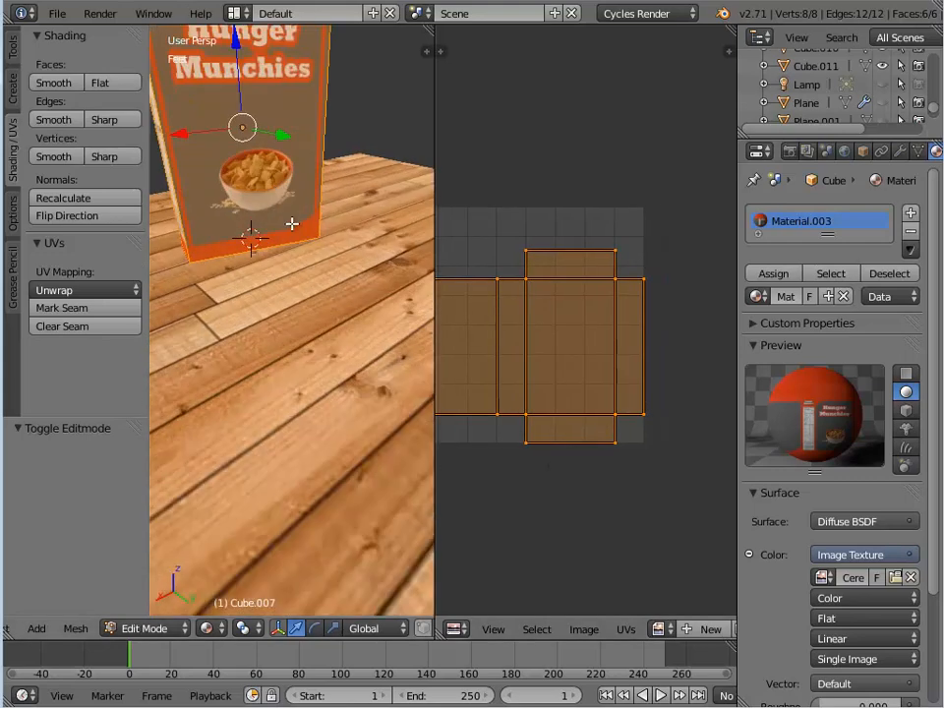
{"action": "scroll", "coordinate": [365, 363], "scroll_direction": "down", "scroll_amount": 4}
{"action": "mouse_move", "coordinate": [365, 363]}
{"action": "middle_mouse_down"}
{"action": "mouse_move", "coordinate": [371, 400]}
{"action": "mouse_move", "coordinate": [360, 360]}
{"action": "mouse_move", "coordinate": [364, 379]}
{"action": "middle_mouse_up"}
{"action": "middle_click_drag", "start_coordinate": [527, 306], "coordinate": [573, 327]}
{"action": "scroll", "coordinate": [581, 322], "scroll_direction": "up", "scroll_amount": 1}
{"action": "scroll", "coordinate": [596, 345], "scroll_direction": "down", "scroll_amount": 2}
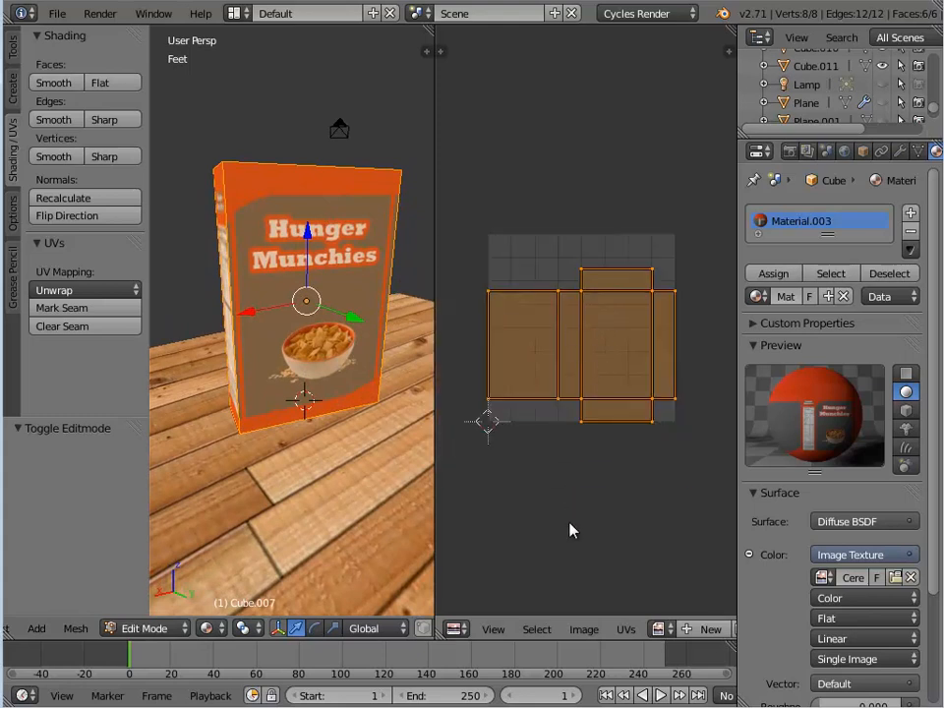
{"action": "left_click", "coordinate": [658, 629]}
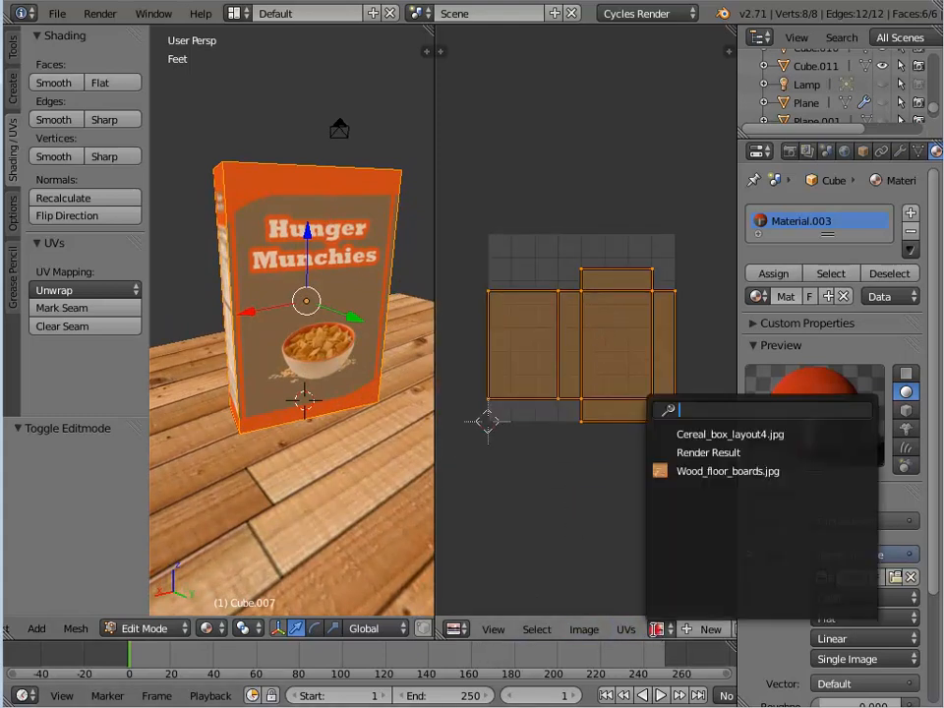
{"action": "left_click", "coordinate": [722, 433]}
{"action": "scroll", "coordinate": [616, 295], "scroll_direction": "down", "scroll_amount": 5}
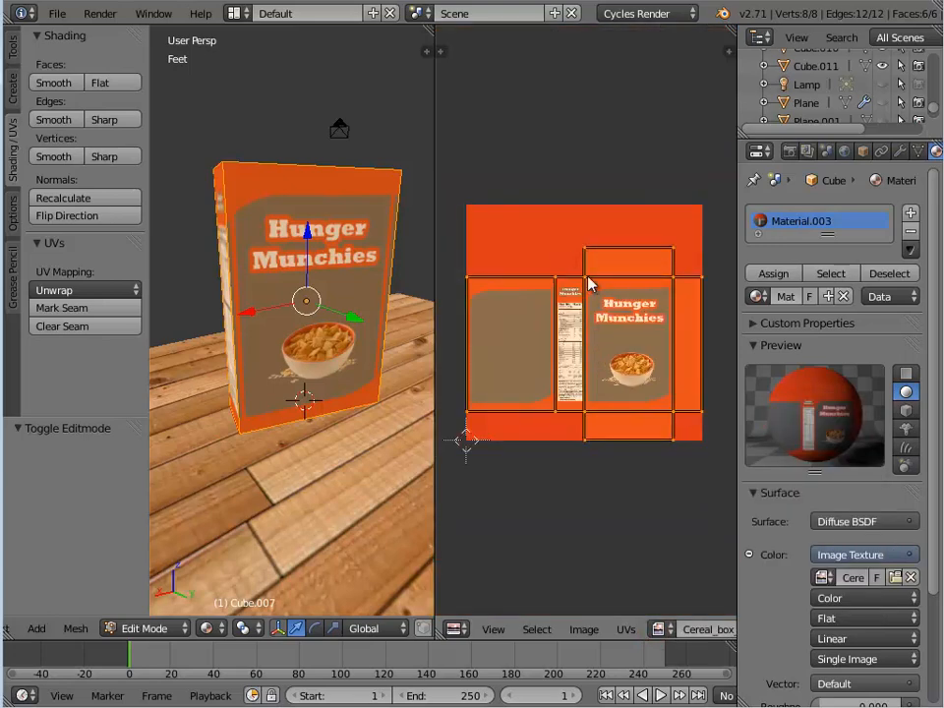
Step: View the cereal box and table through the scene camera
{"action": "scroll", "coordinate": [311, 279], "scroll_direction": "down", "scroll_amount": 3}
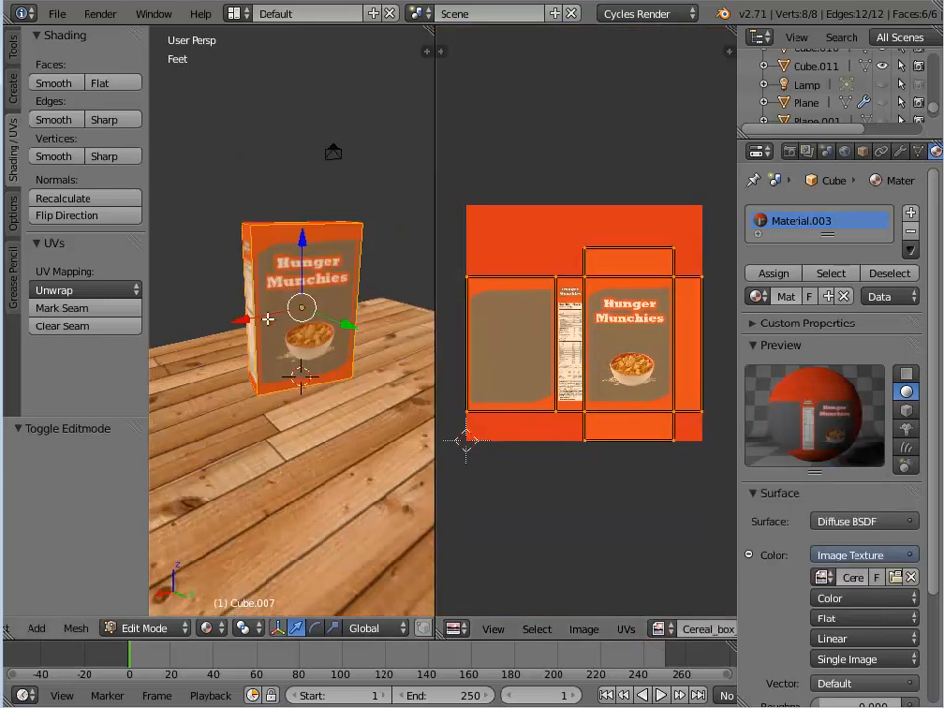
{"action": "mouse_move", "coordinate": [269, 315]}
{"action": "middle_mouse_down"}
{"action": "mouse_move", "coordinate": [344, 319]}
{"action": "mouse_move", "coordinate": [268, 322]}
{"action": "middle_mouse_up"}
{"action": "key", "text": "KP_0"}
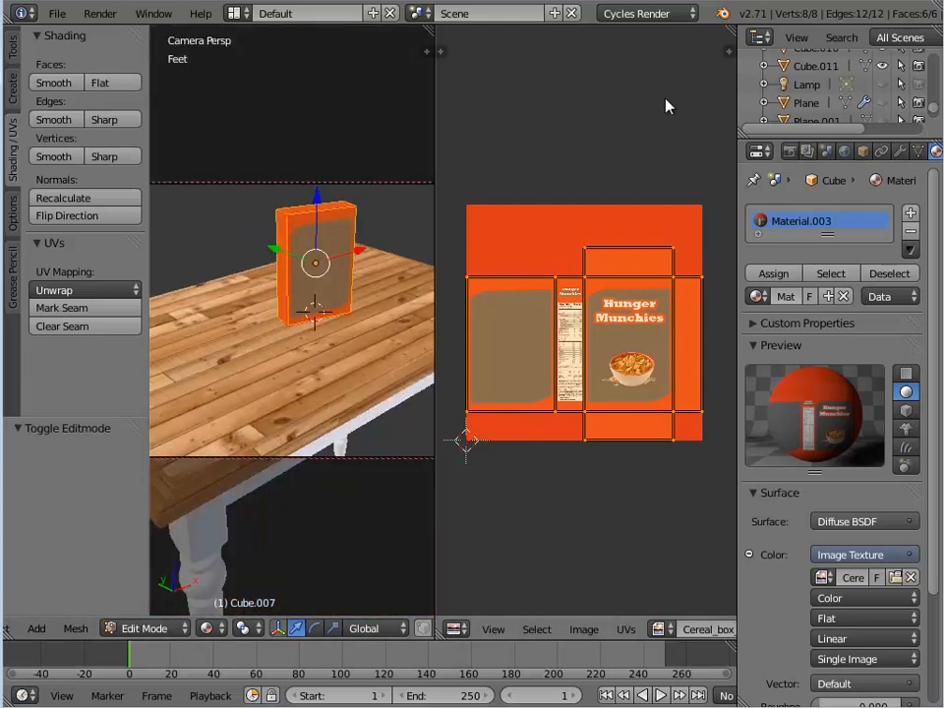
Step: Show the transform properties in a widened 3D view and set the cereal box's Z rotation to 190° in Object Mode
{"action": "key", "text": "n"}
{"action": "left_click_drag", "start_coordinate": [433, 53], "coordinate": [704, 76]}
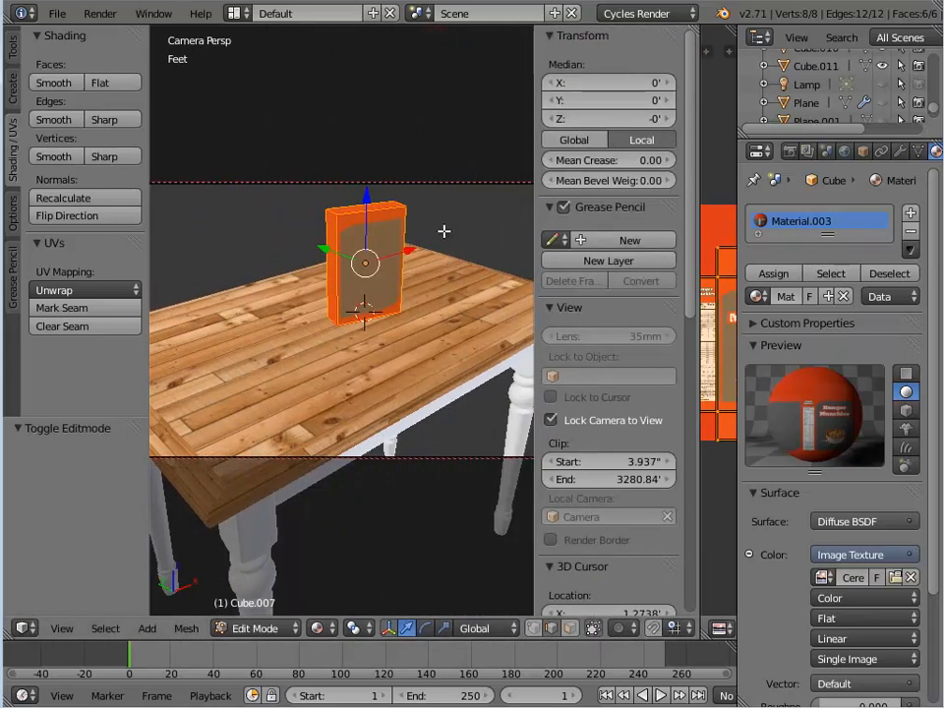
{"action": "key", "text": "Tab"}
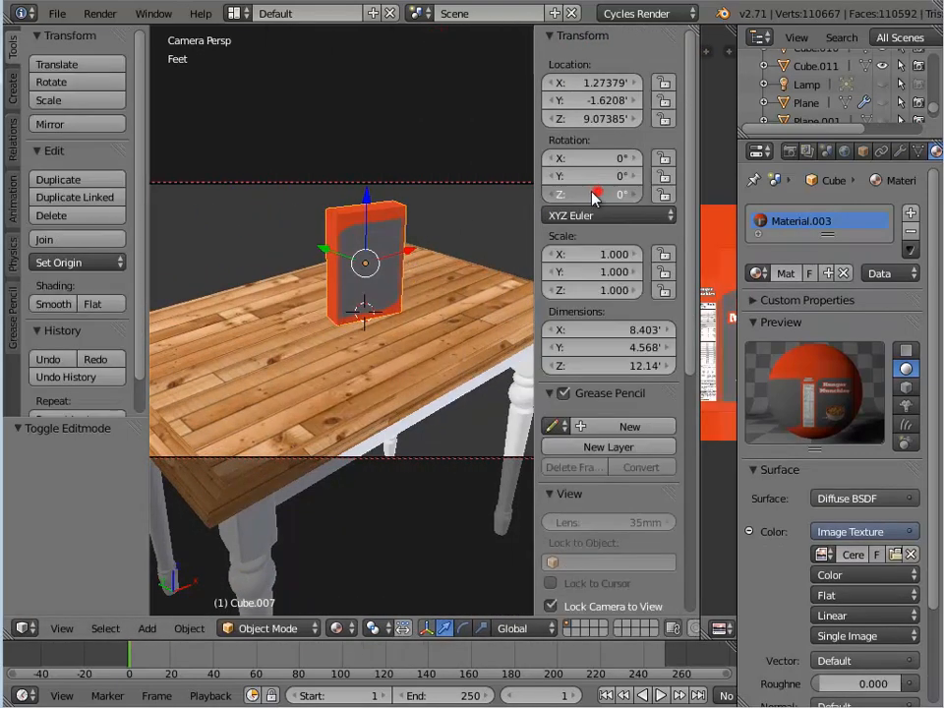
{"action": "left_click_drag", "start_coordinate": [598, 193], "coordinate": [769, 194]}
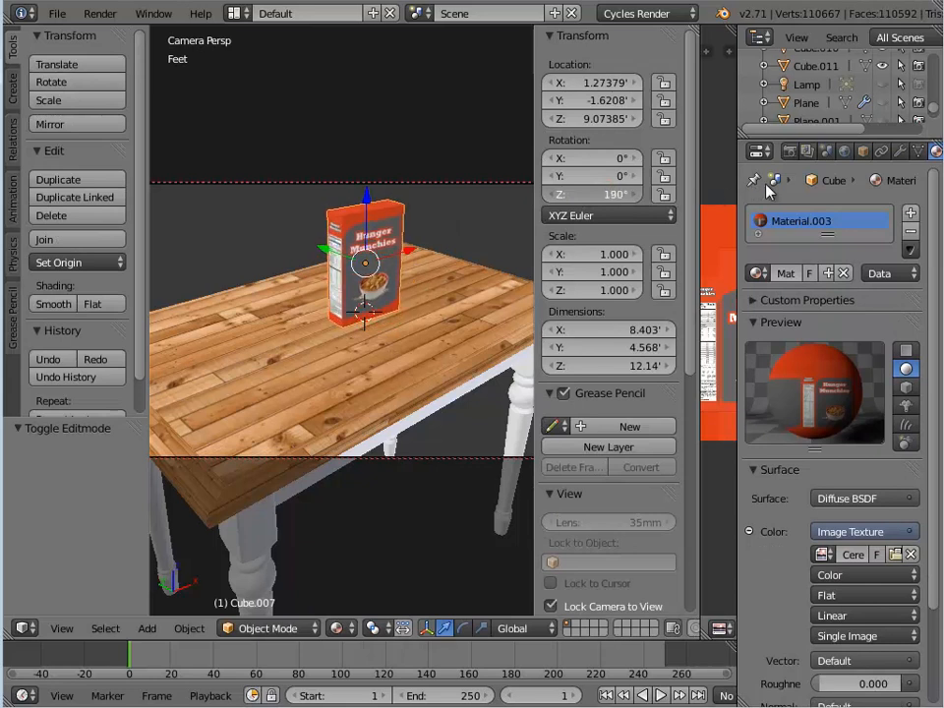